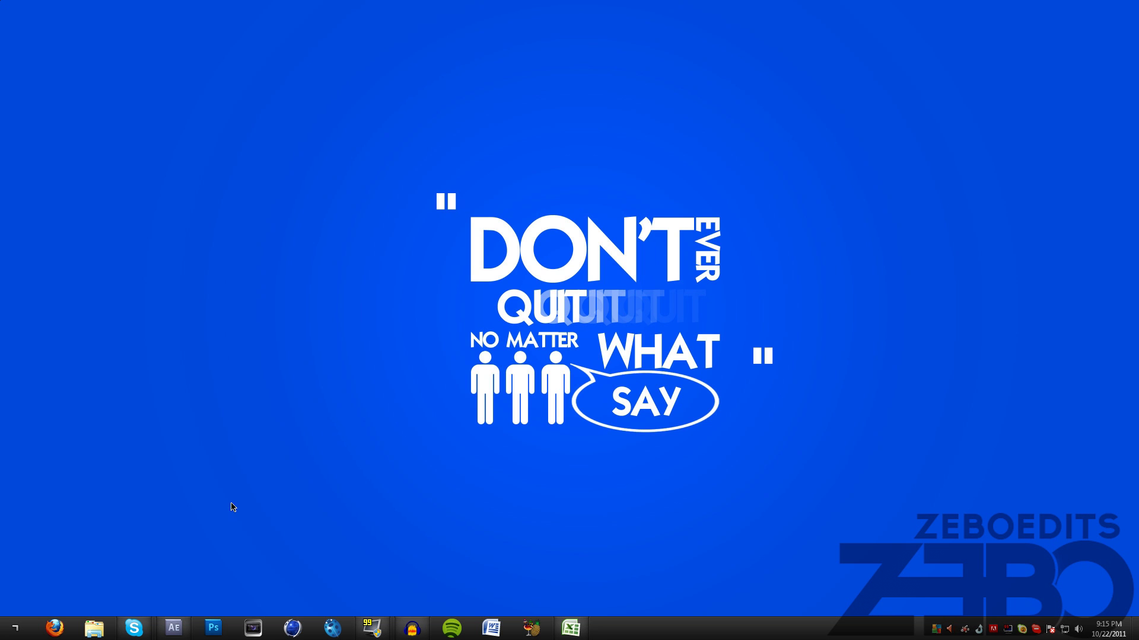
- Restore the After Effects window showing the JayL - Wallbang L PLane composition
left_click(173, 627)
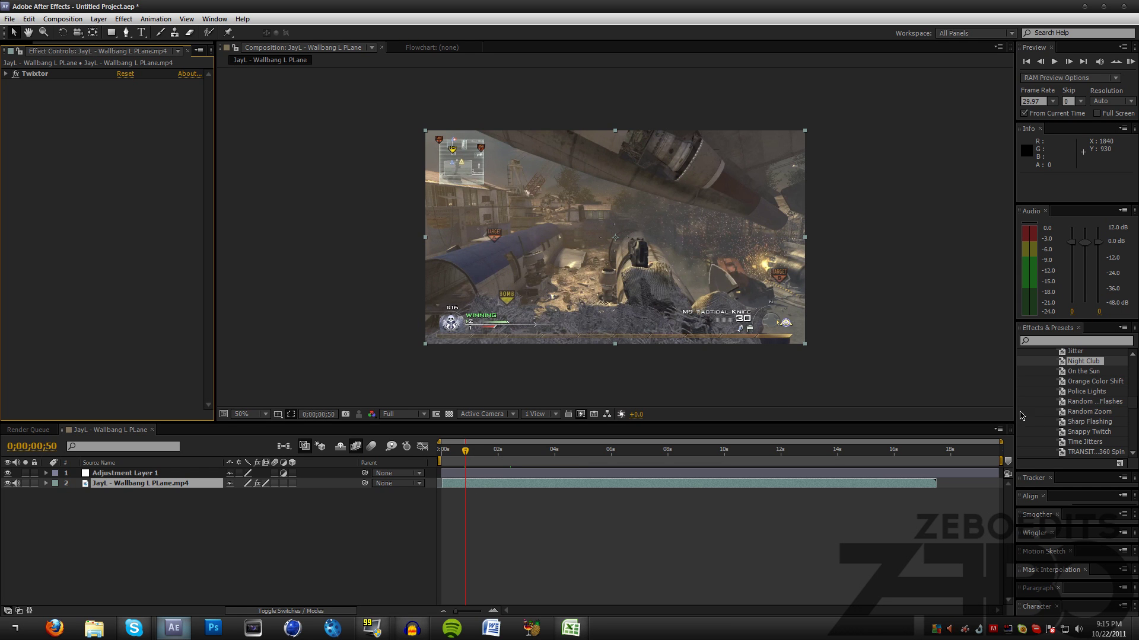
- Collapse the Twitch presets folder and expand Video Copilot to reveal the Twitch effect
scroll(1057, 389, "up", 5)
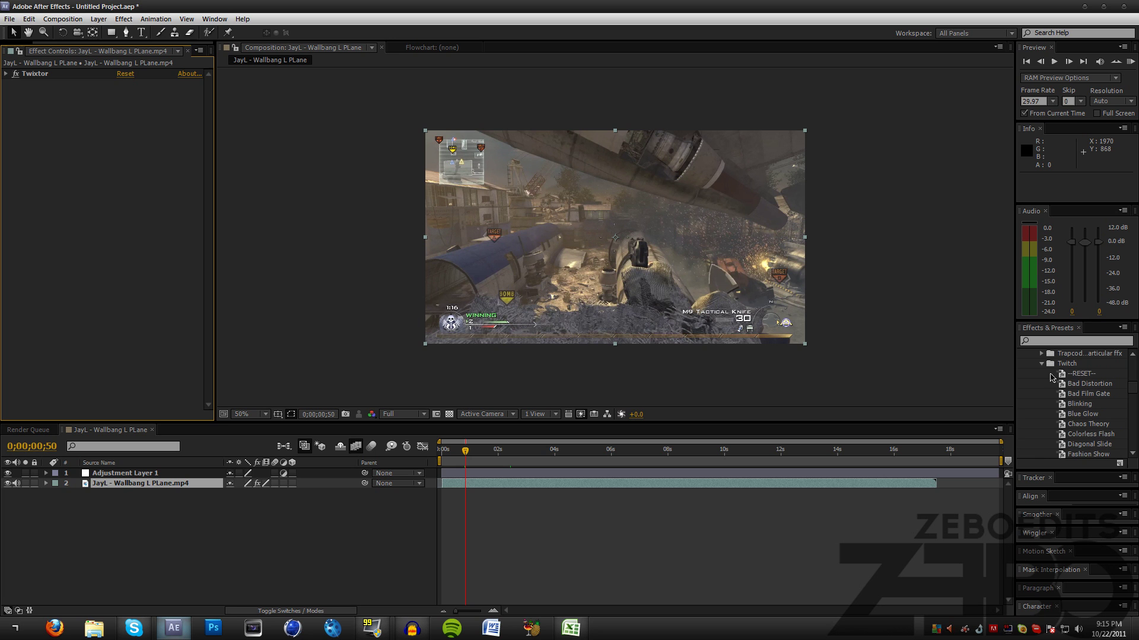
left_click(1042, 368)
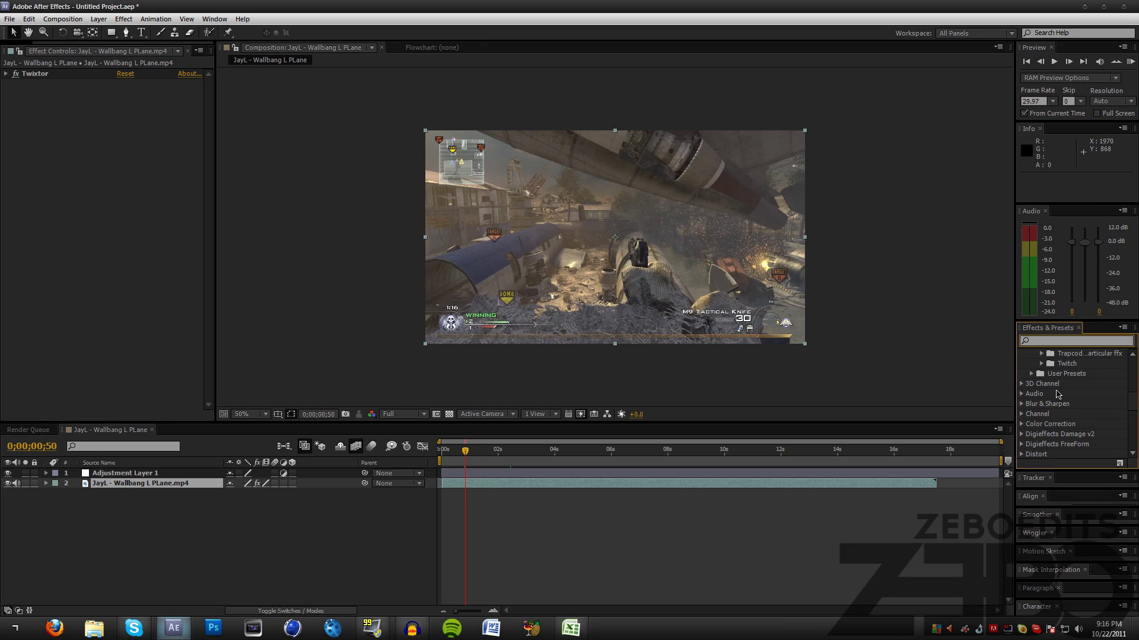
scroll(1058, 394, "up", 5)
scroll(1058, 394, "down", 5)
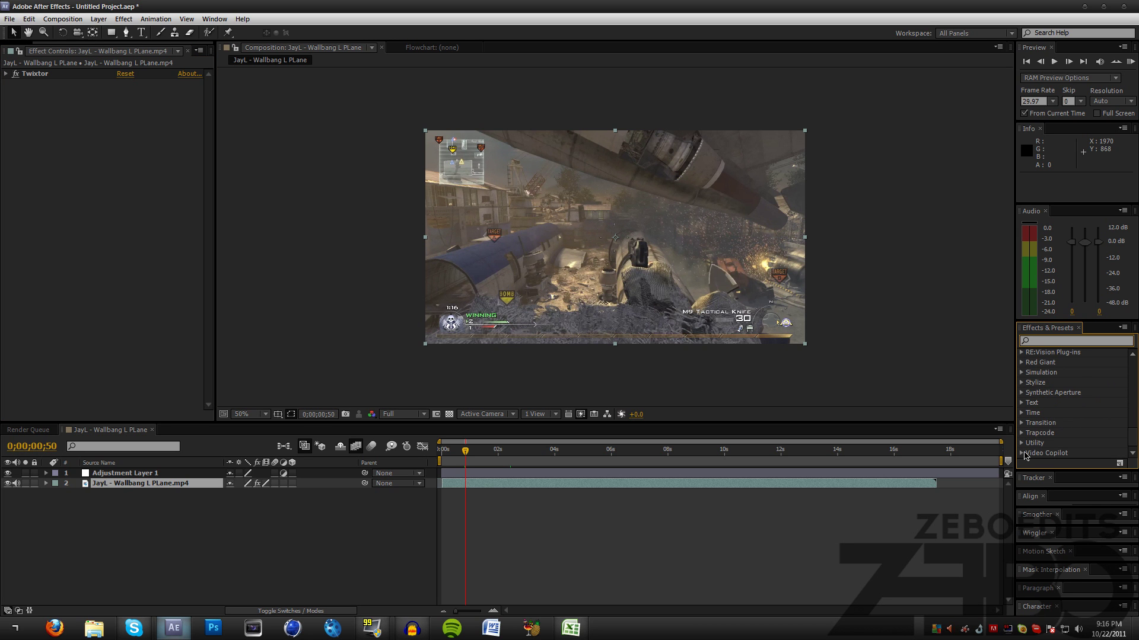
left_click(1023, 454)
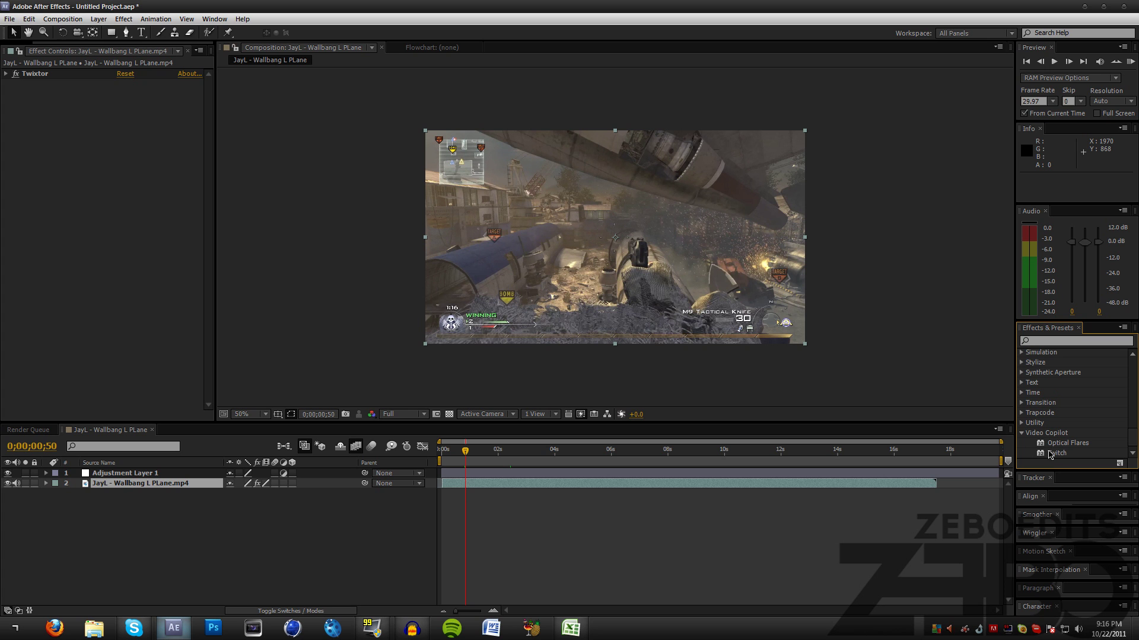
left_click_drag(1051, 455, 278, 508)
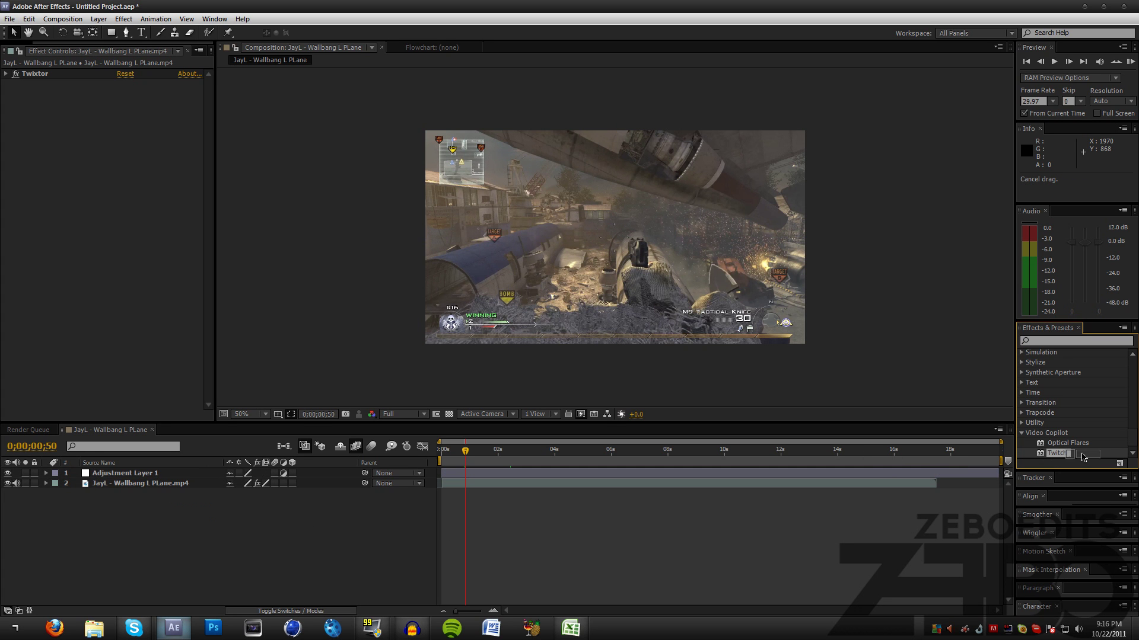
- Select the gameplay clip's Twixtor effect and scrub through its slow-motion section
left_click(177, 486)
left_click_drag(481, 456, 497, 455)
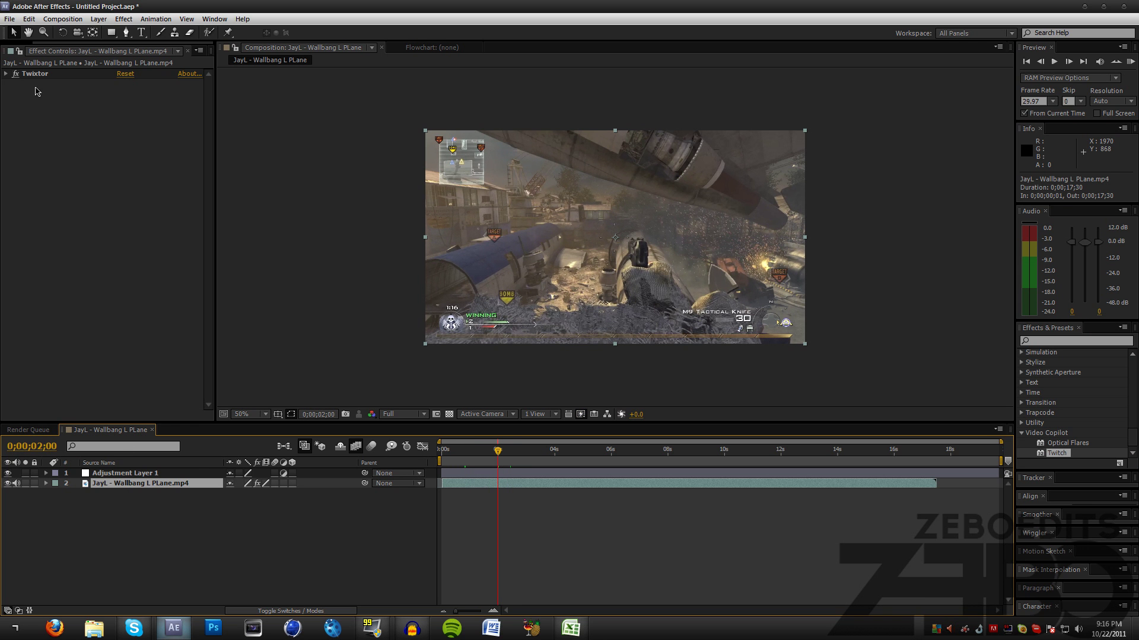
left_click(31, 75)
left_click_drag(480, 452, 586, 452)
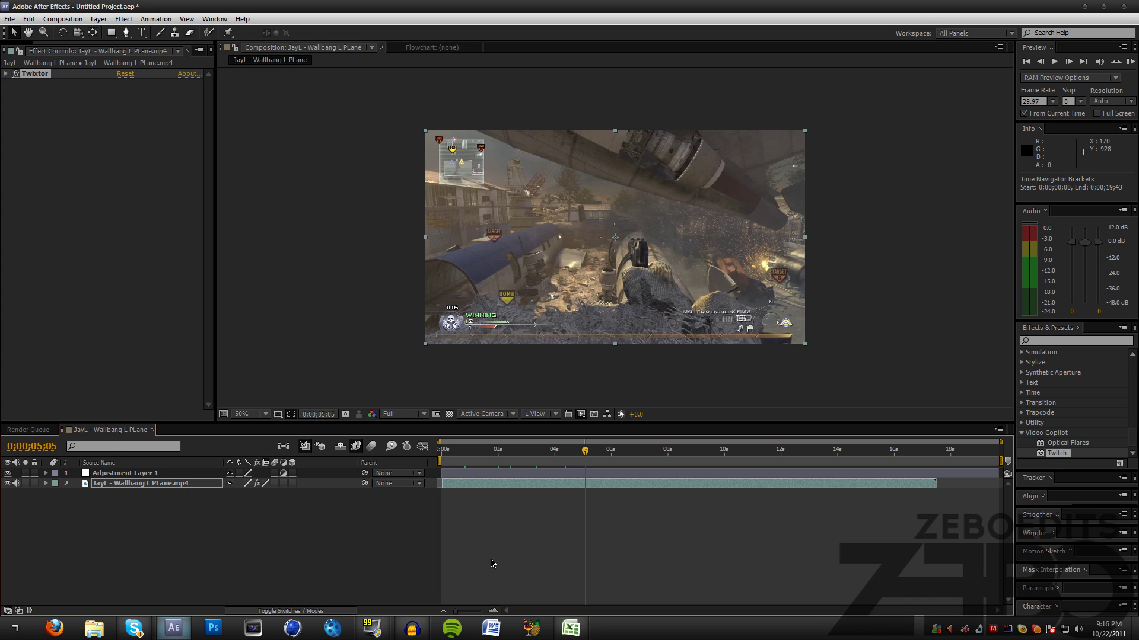
- Select Adjustment Layer 1, browsing the Layer menu without adding anything
left_click(98, 476)
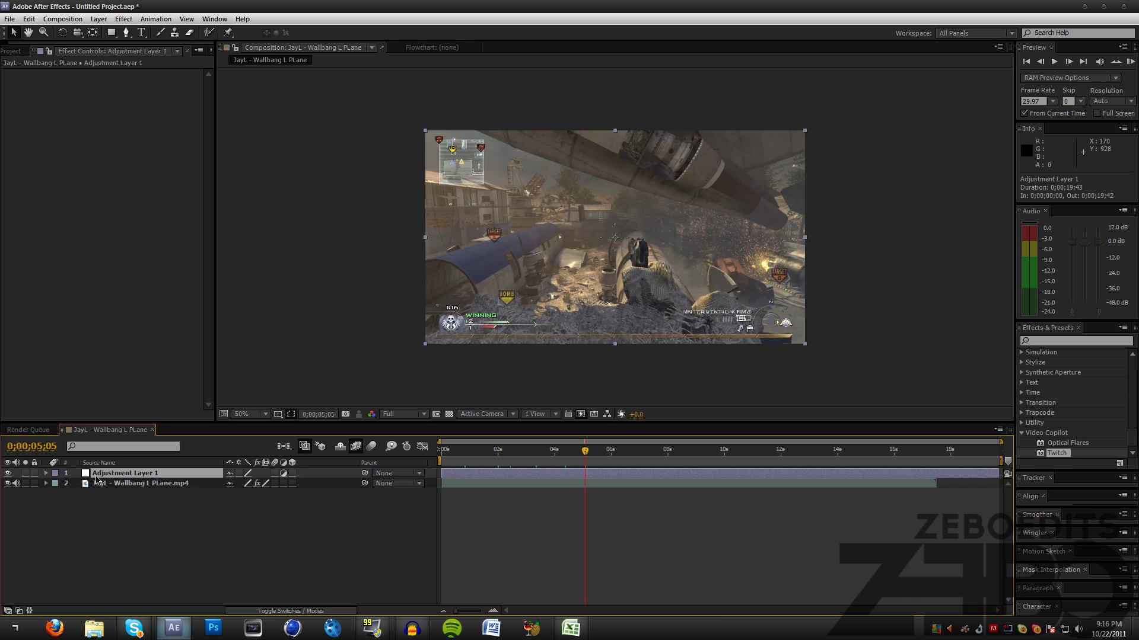
left_click(132, 483)
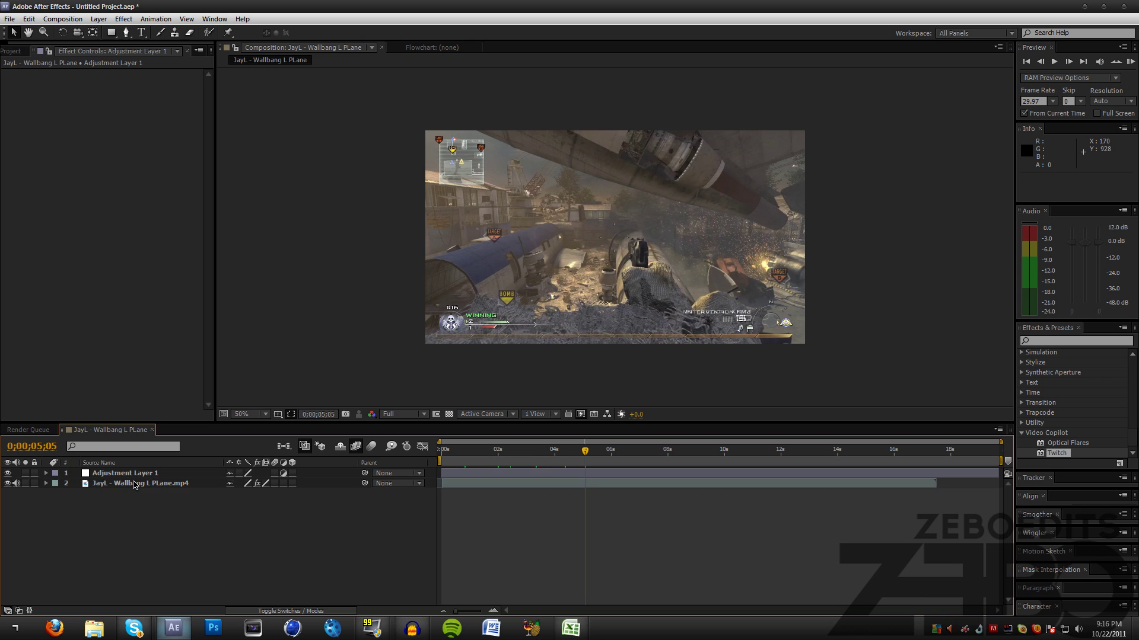
left_click(131, 473)
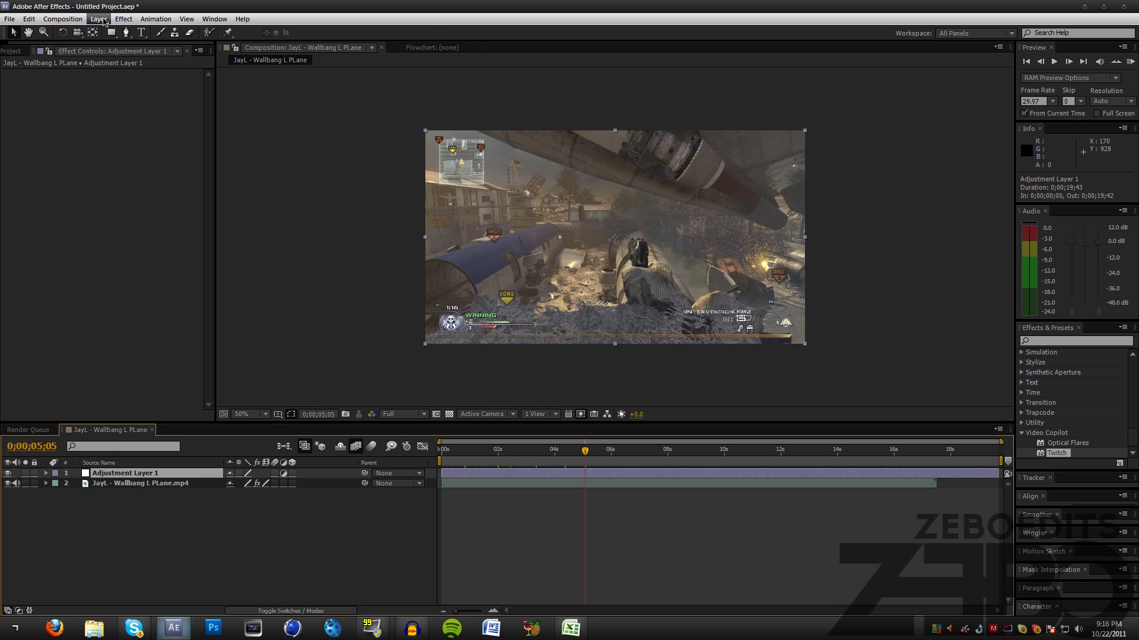
left_click(98, 19)
mouse_move(122, 33)
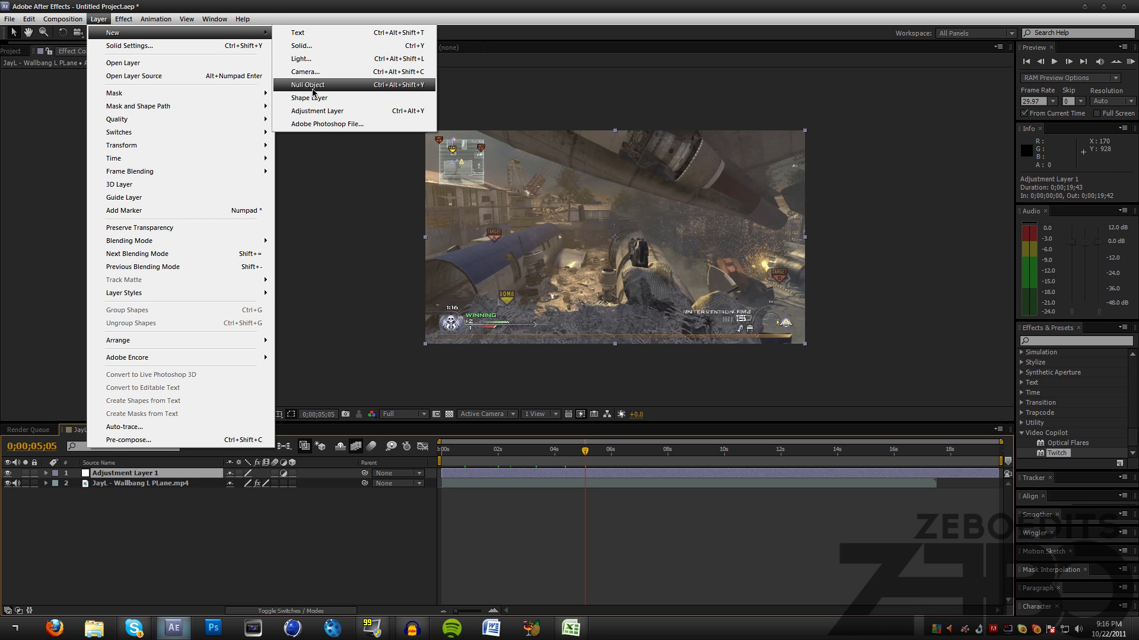
left_click(377, 564)
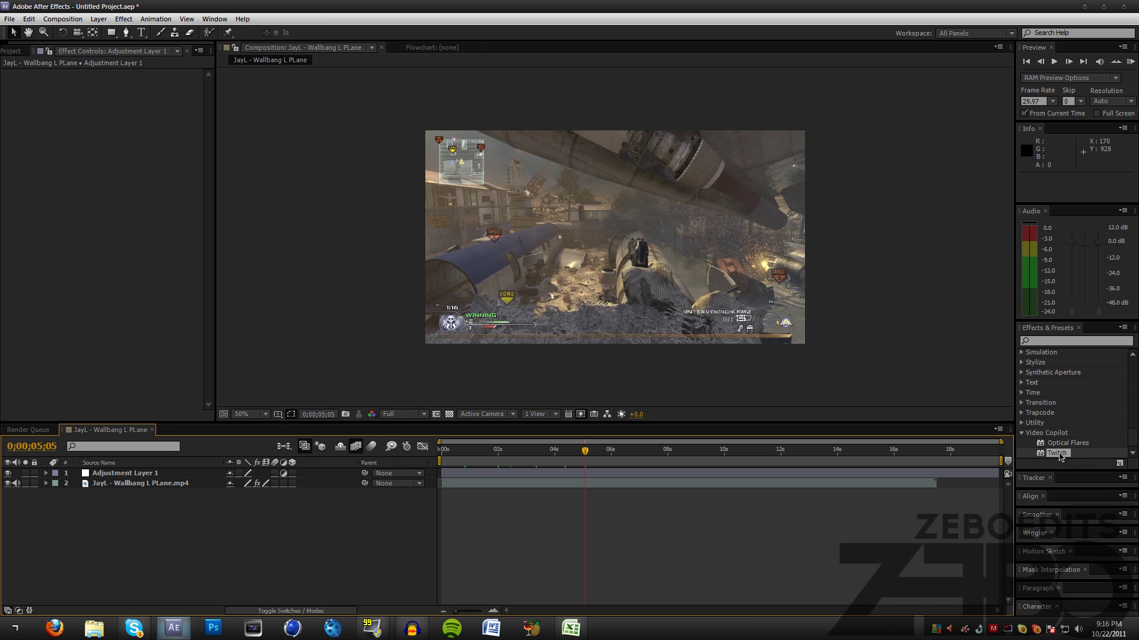
- Reselect Adjustment Layer 1 and open the Effect menu to reach Video Copilot's Twitch
left_click_drag(1060, 456, 1055, 459)
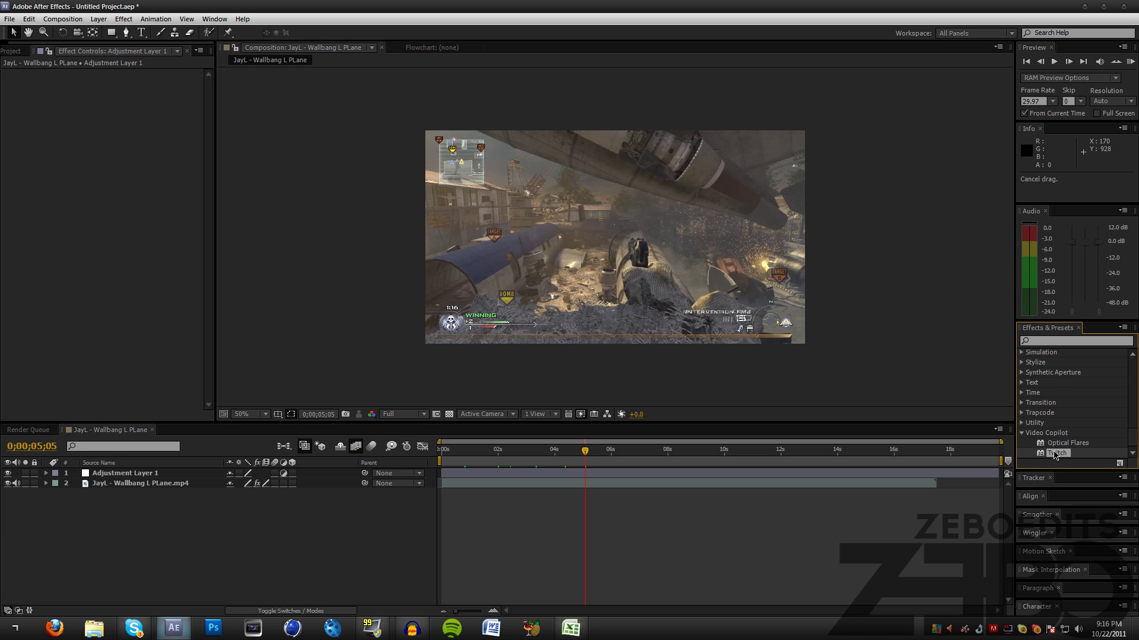
left_click(123, 19)
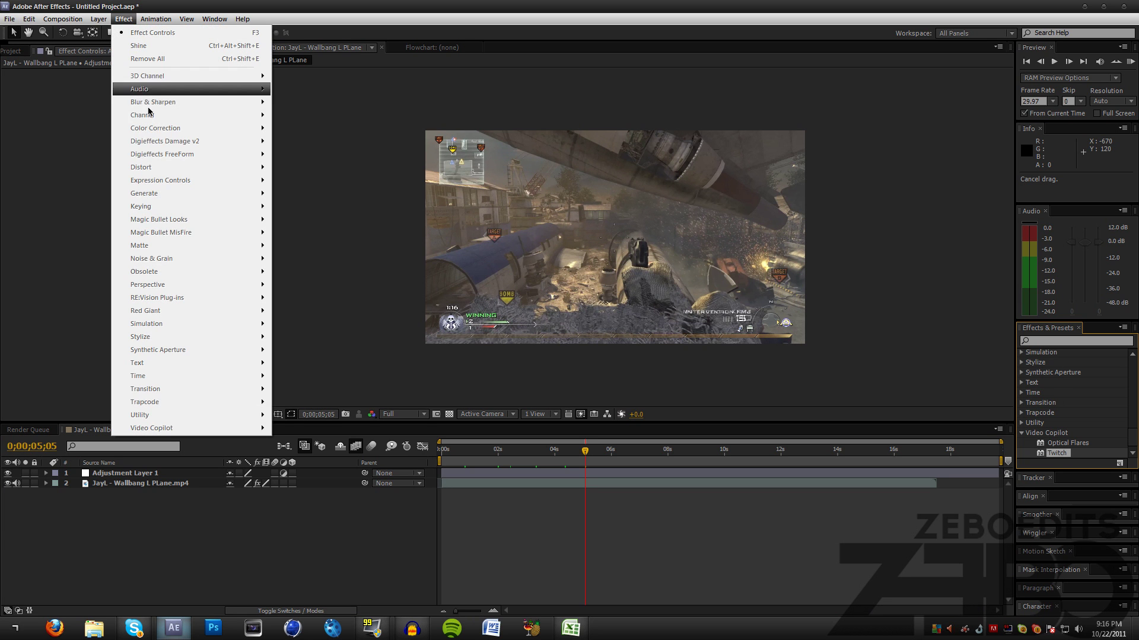
left_click(154, 537)
left_click(131, 476)
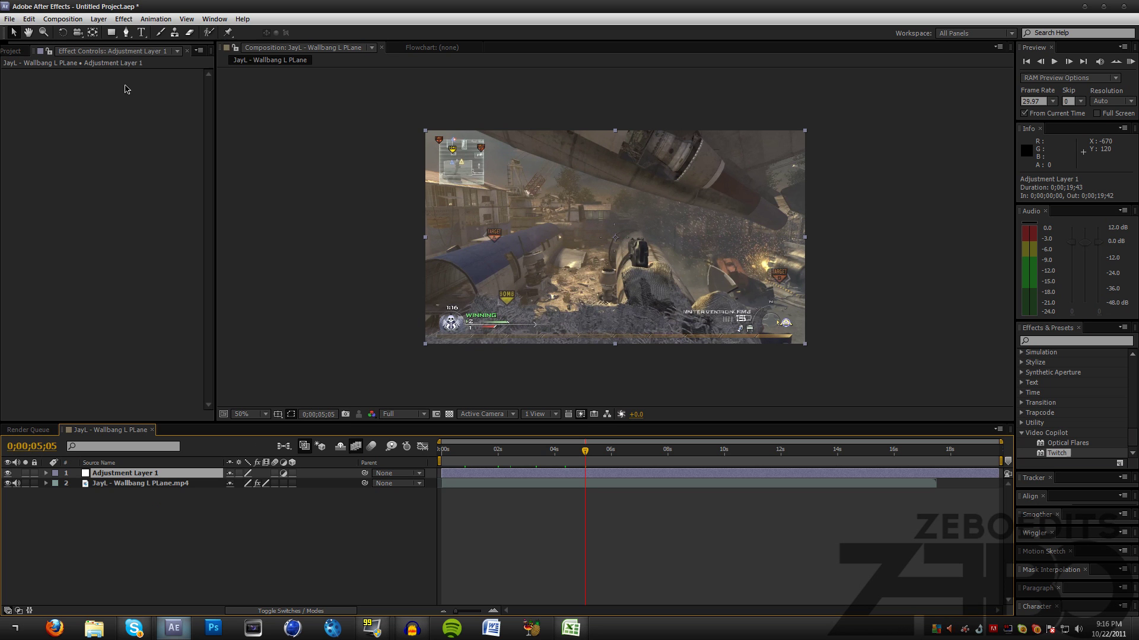
left_click(123, 19)
- Apply Video Copilot Twitch to Adjustment Layer 1 and scrub back near the start
mouse_move(190, 428)
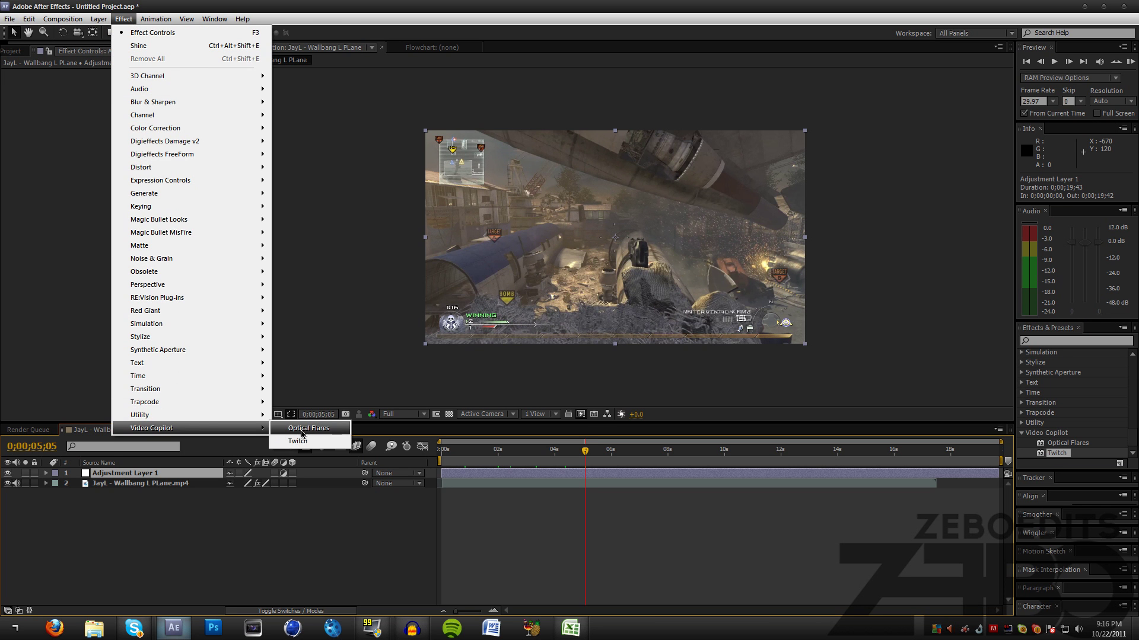
left_click(298, 441)
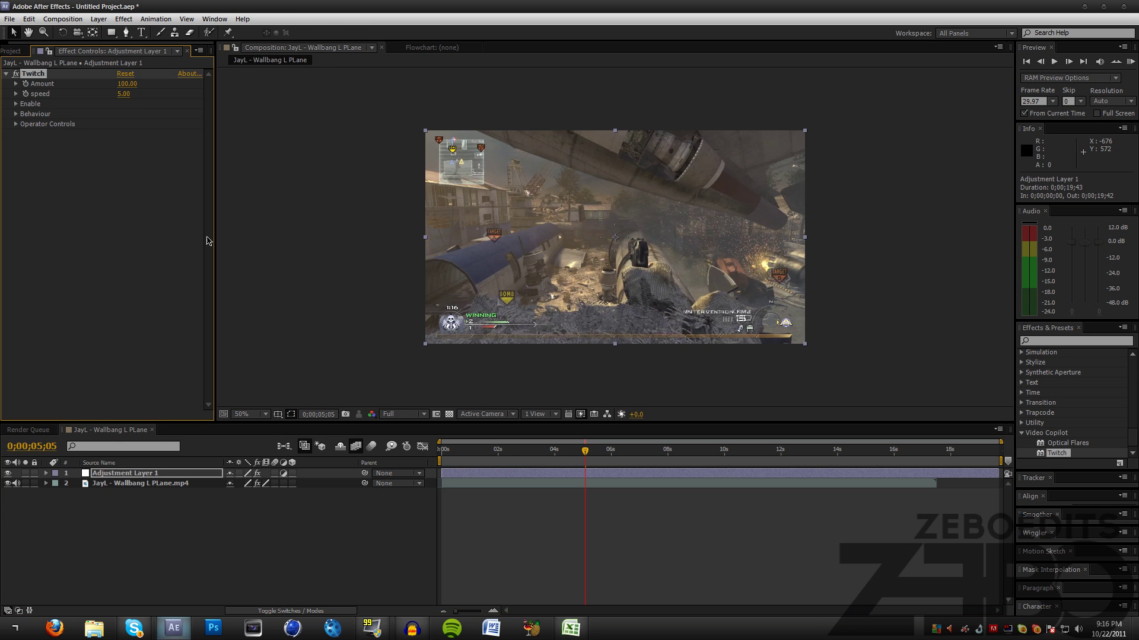
mouse_move(521, 455)
left_mouse_down()
mouse_move(582, 455)
mouse_move(498, 454)
left_mouse_up()
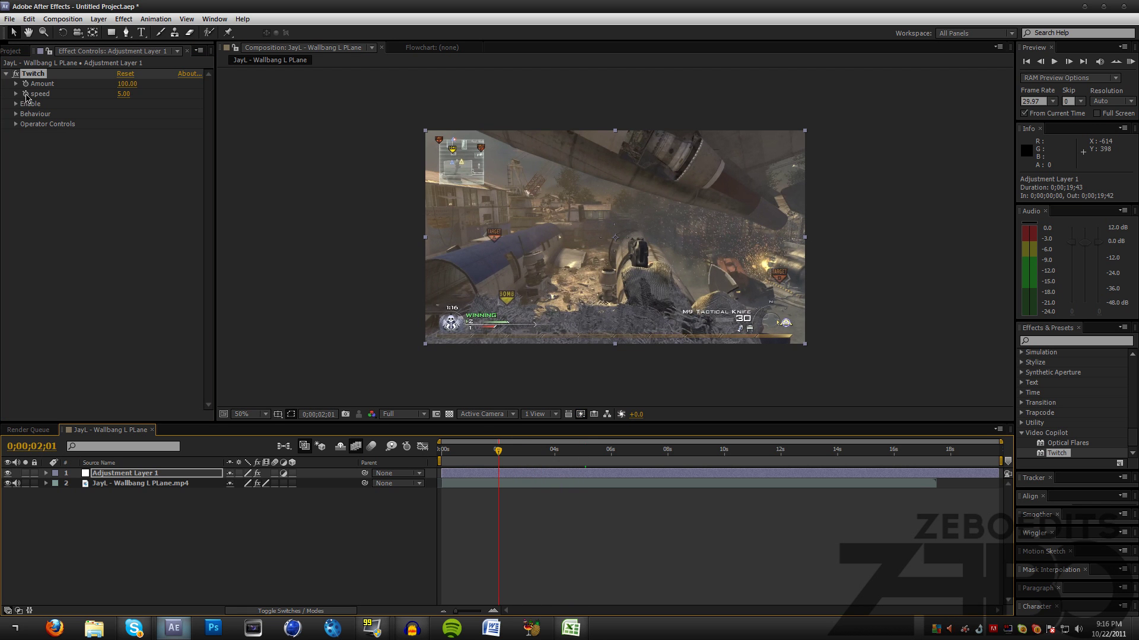
mouse_move(463, 462)
left_mouse_down()
mouse_move(448, 456)
mouse_move(462, 456)
left_mouse_up()
- Expand Twitch's Enable group and tick the Color and Light checkboxes
left_click(25, 84)
left_click(20, 105)
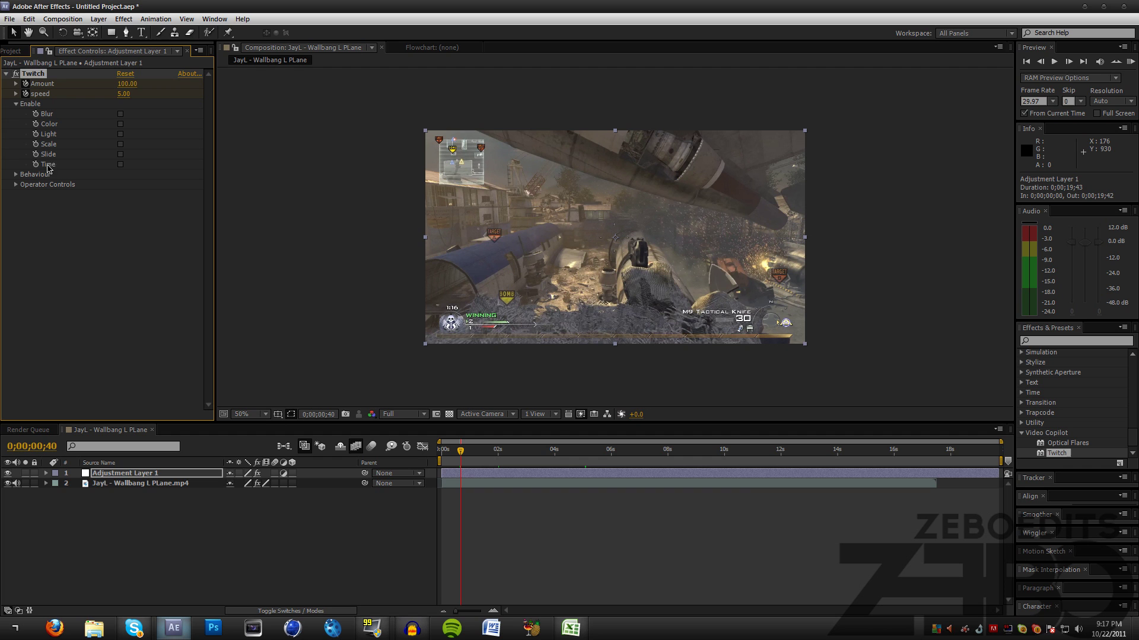
left_click(78, 254)
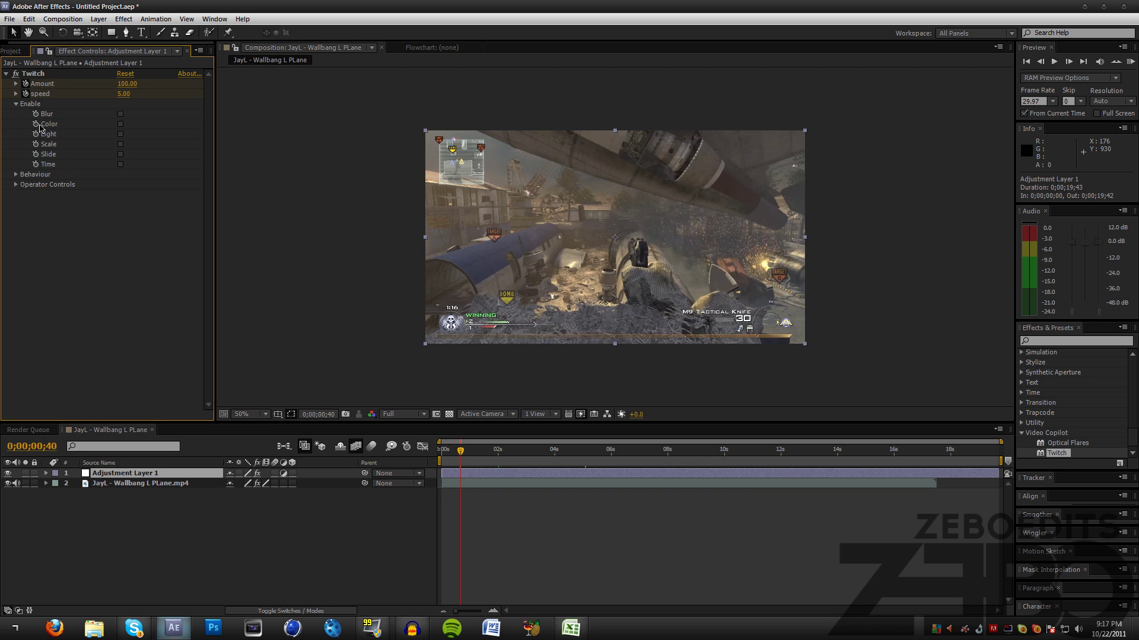
left_click(120, 124)
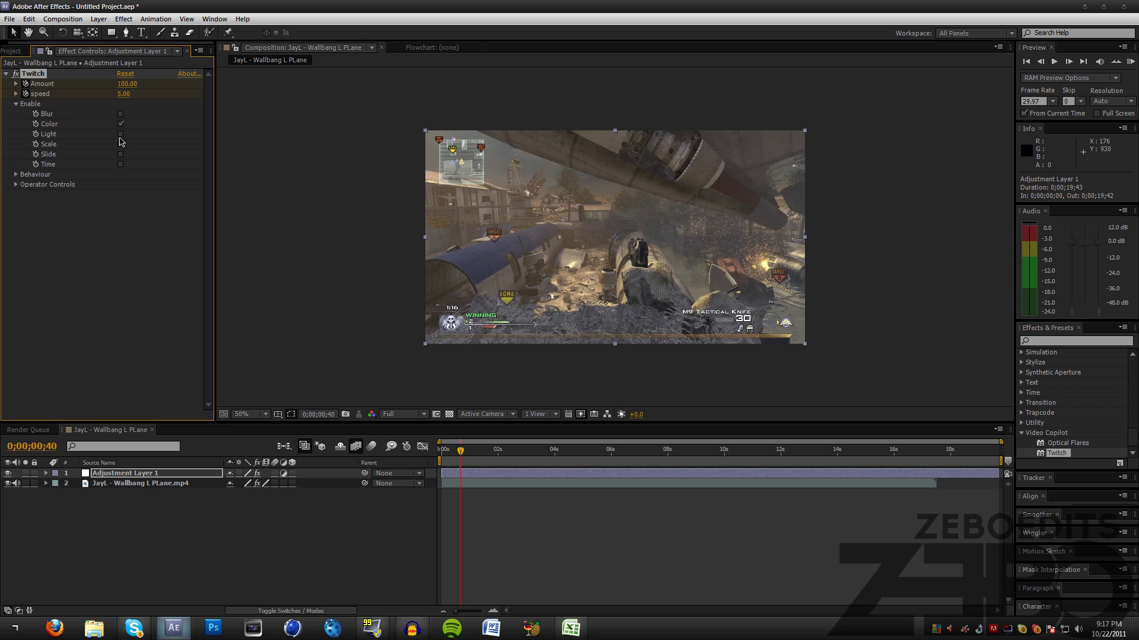
left_click(122, 135)
mouse_move(463, 455)
left_mouse_down()
mouse_move(501, 446)
mouse_move(460, 453)
left_mouse_up()
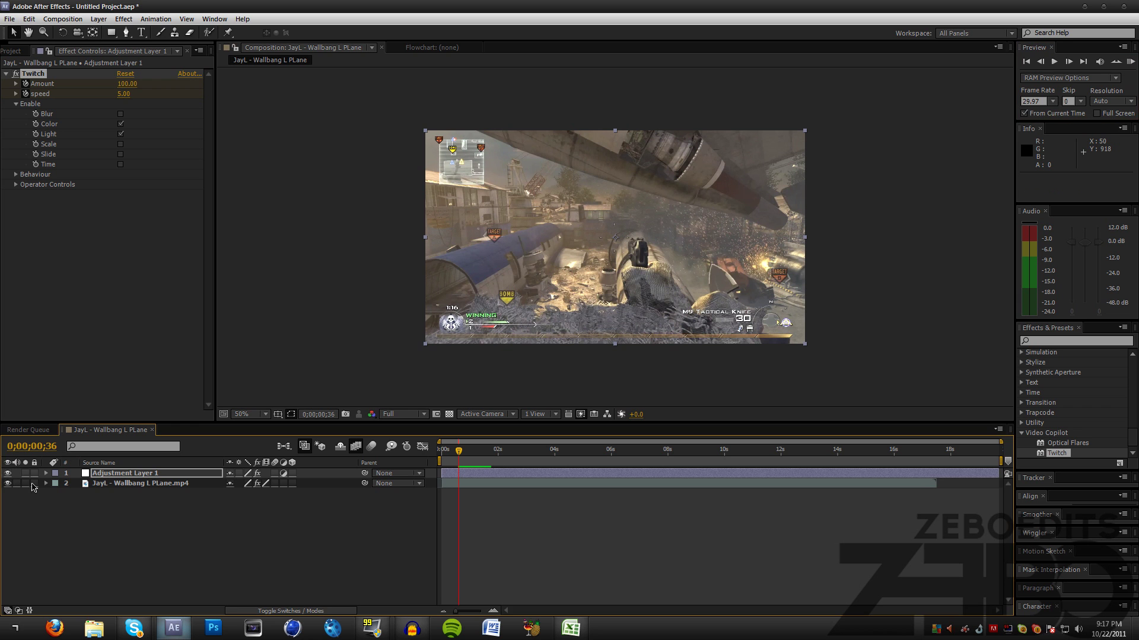
- Preview the flashes, then stop playback and step forward to 0;00;01;05
left_click(1130, 61)
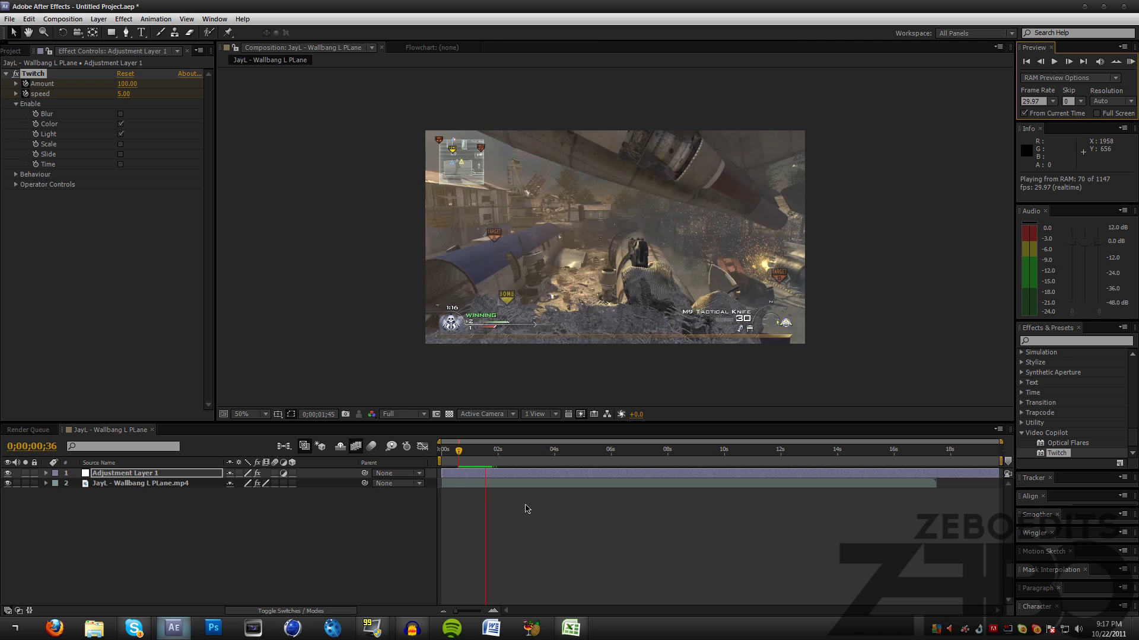
key("space")
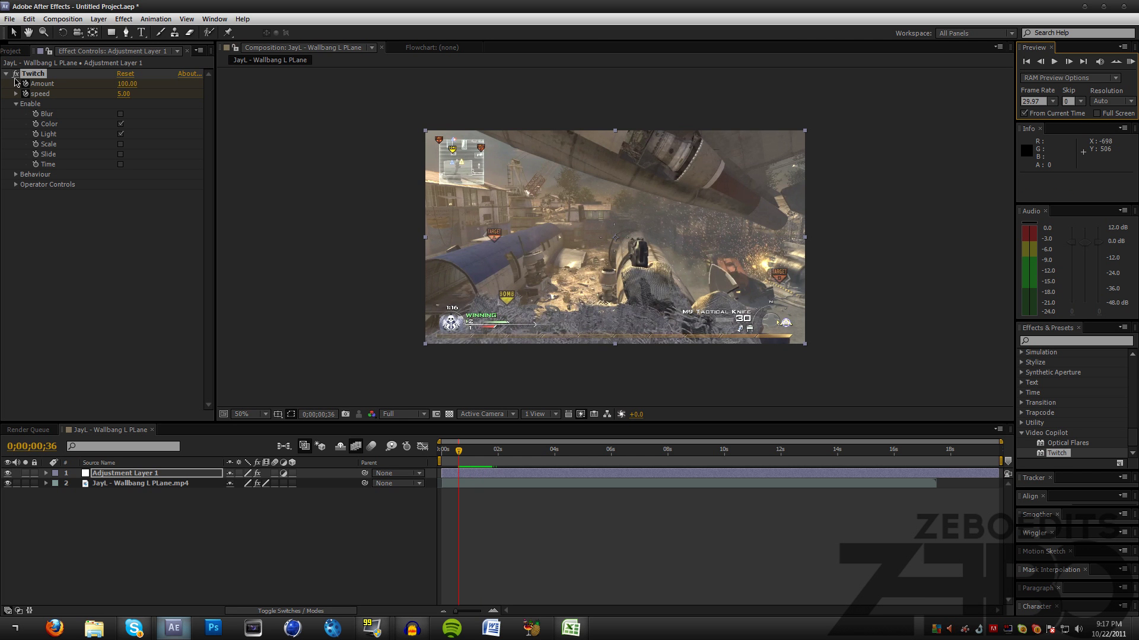
key("space")
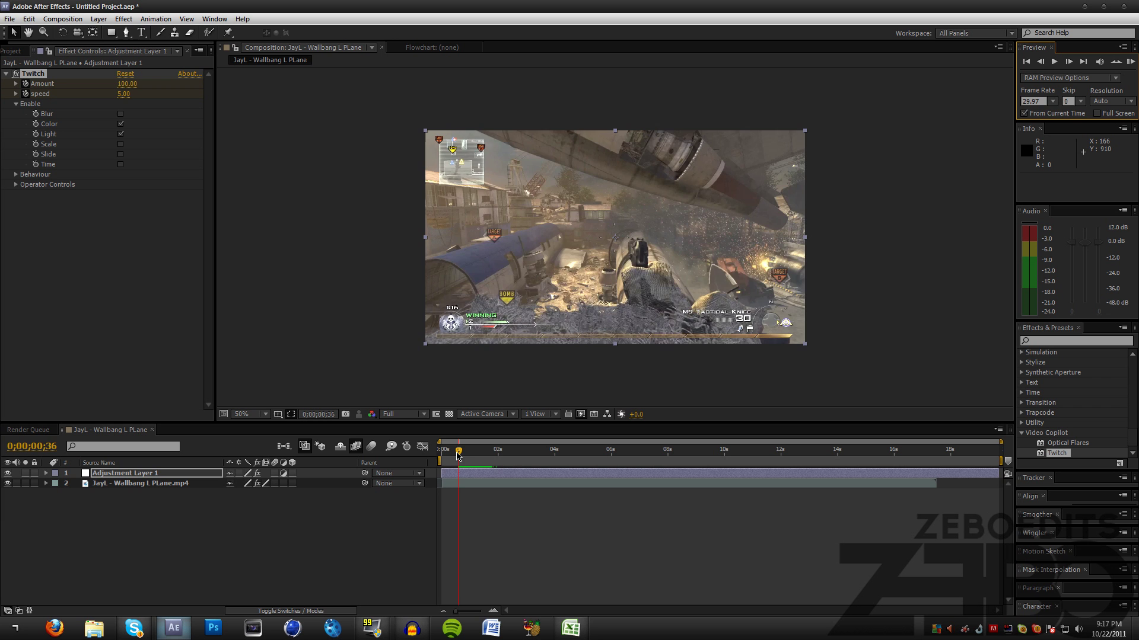
- Change the Twitch Color operator's Colorize swatch from orange to bright green
left_click(6, 74)
left_click(7, 75)
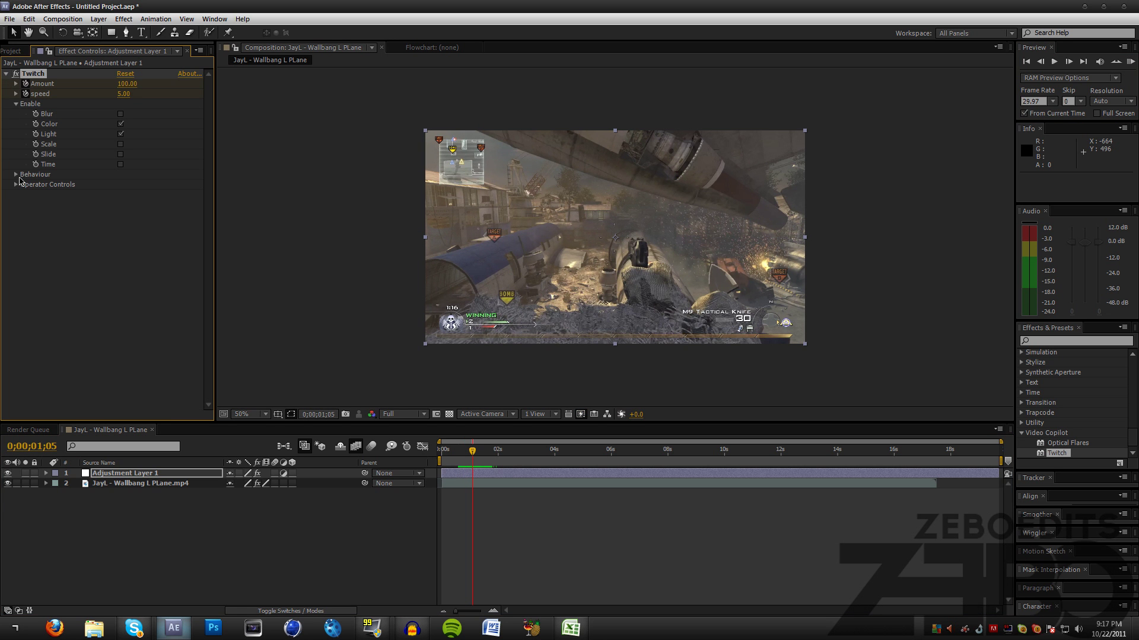
left_click(16, 175)
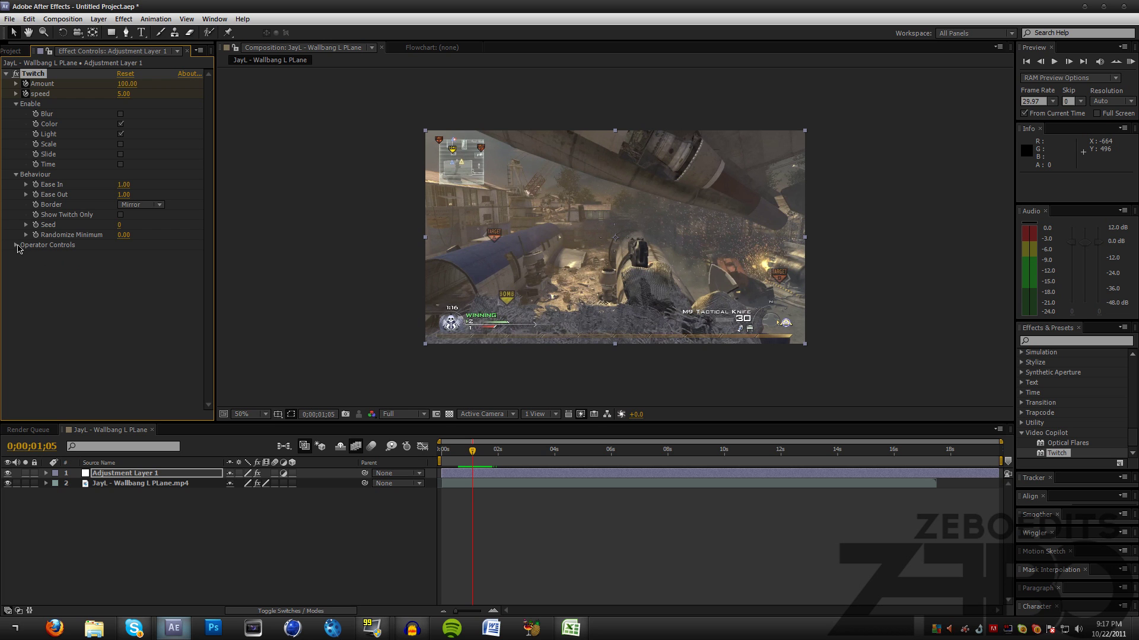
left_click(16, 245)
left_click(26, 265)
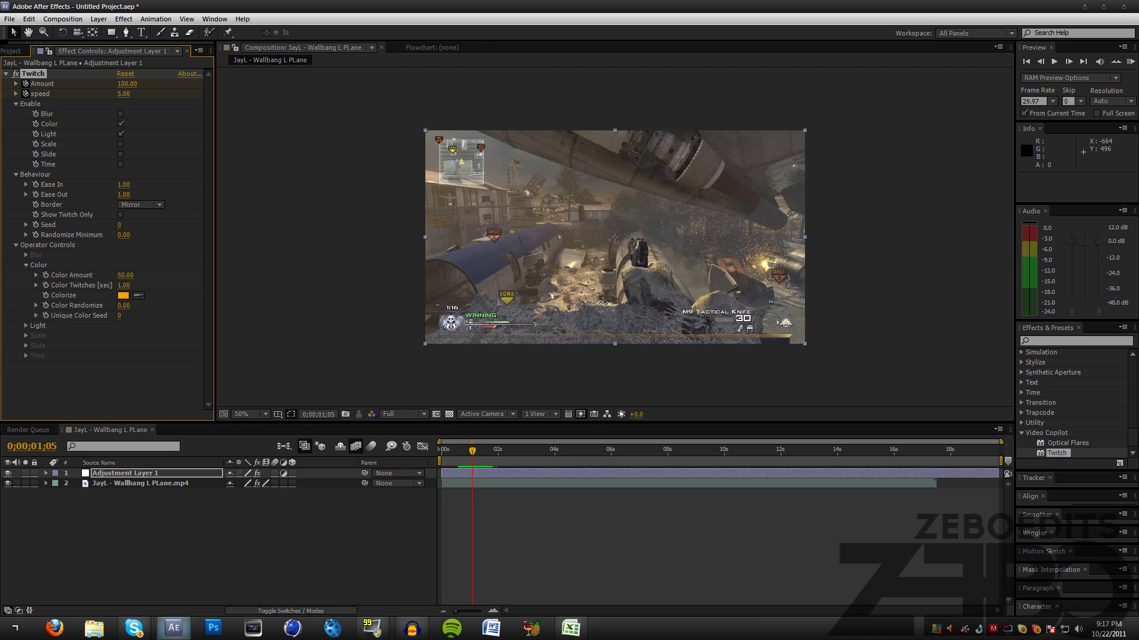
left_click(123, 296)
left_click_drag(380, 444, 381, 471)
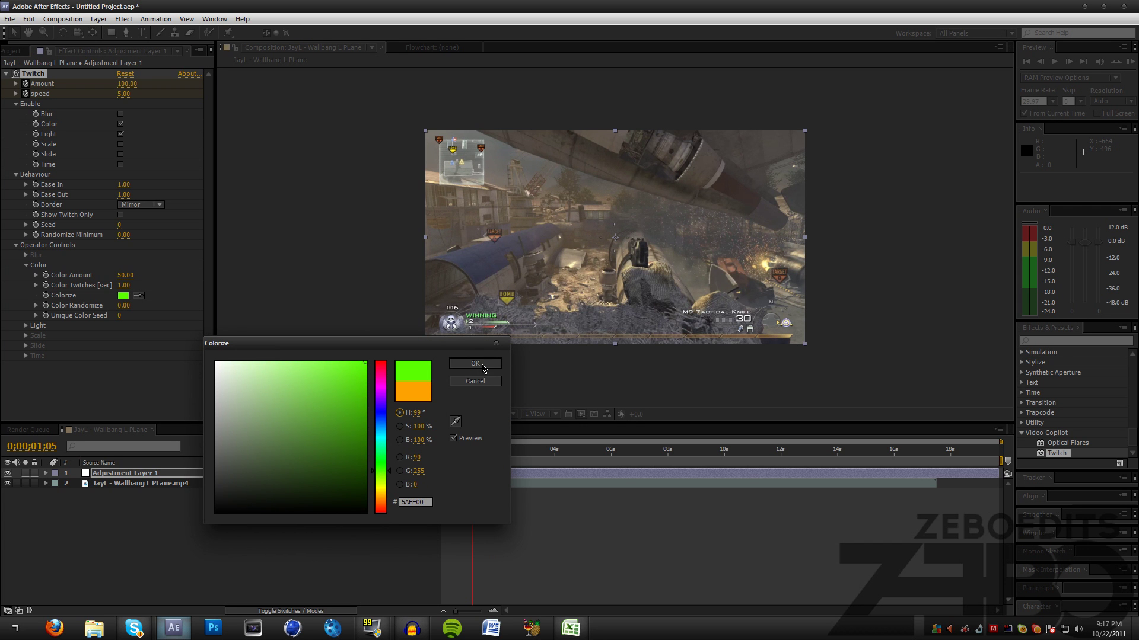
left_click(475, 363)
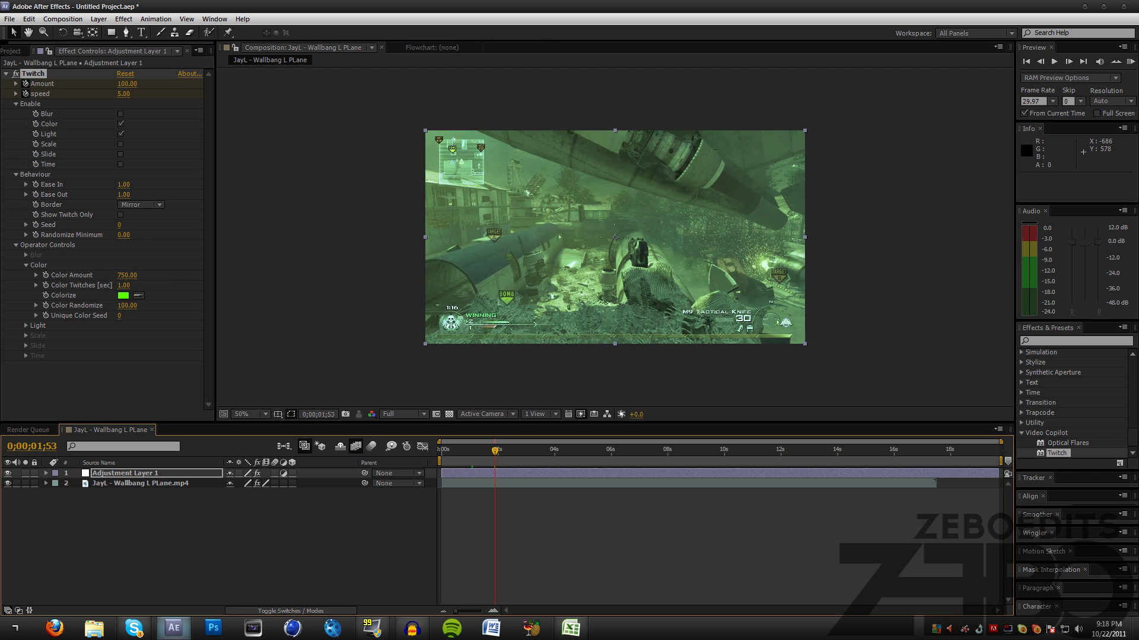
- Set Twitch Color Twitches to 75 and scrub to check the colour twitch
left_click(124, 285)
type("5.8")
key("Return")
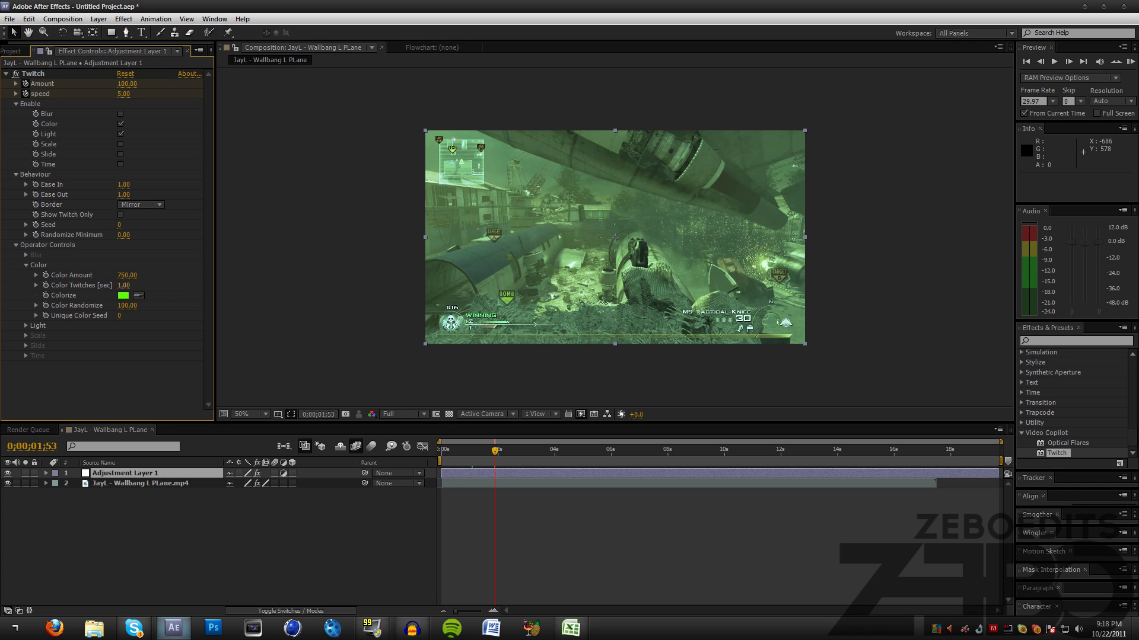
left_click(125, 285)
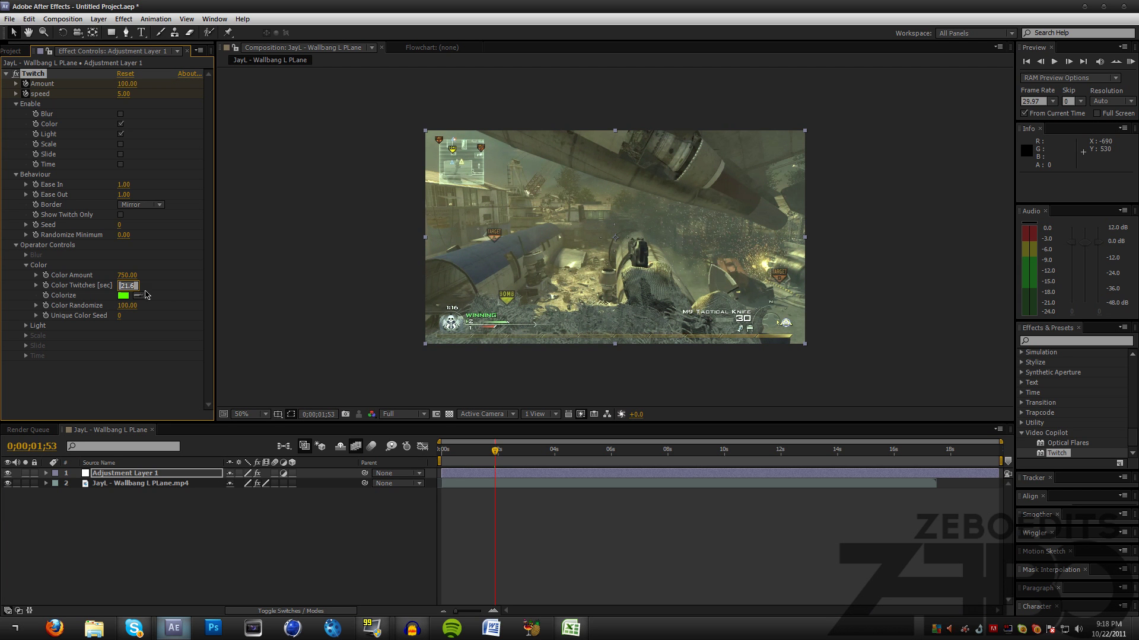
type("75")
key("Return")
left_click(485, 452)
mouse_move(485, 454)
left_mouse_down()
mouse_move(514, 452)
mouse_move(497, 452)
left_mouse_up()
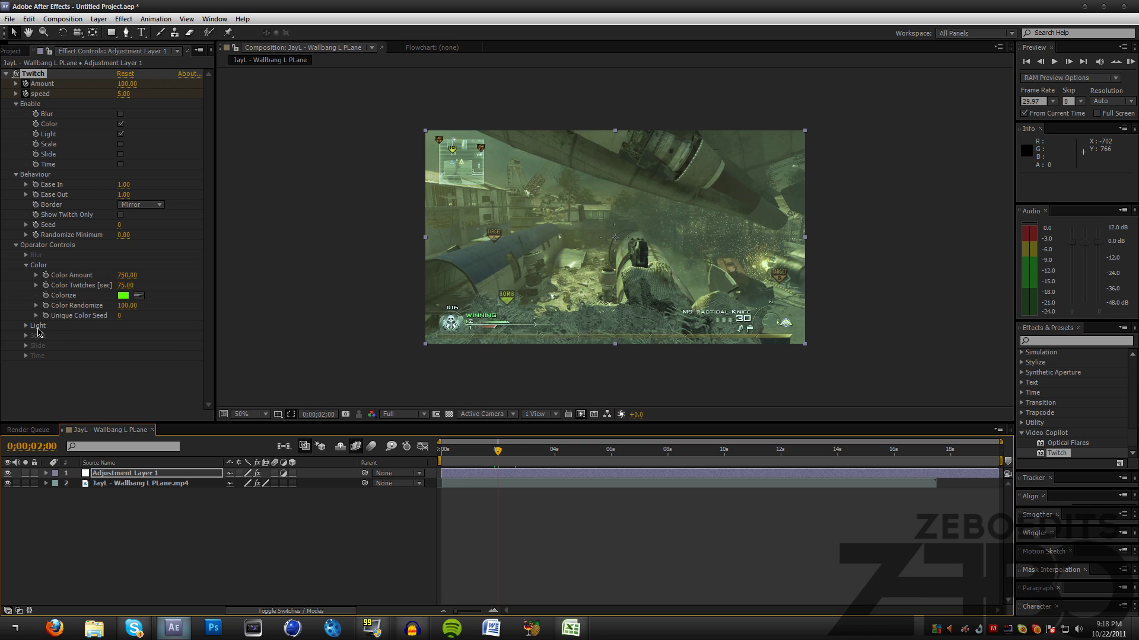
- Set Twitch's Unique Color Seed to 100 and step one frame forward
left_click_drag(119, 315, 142, 315)
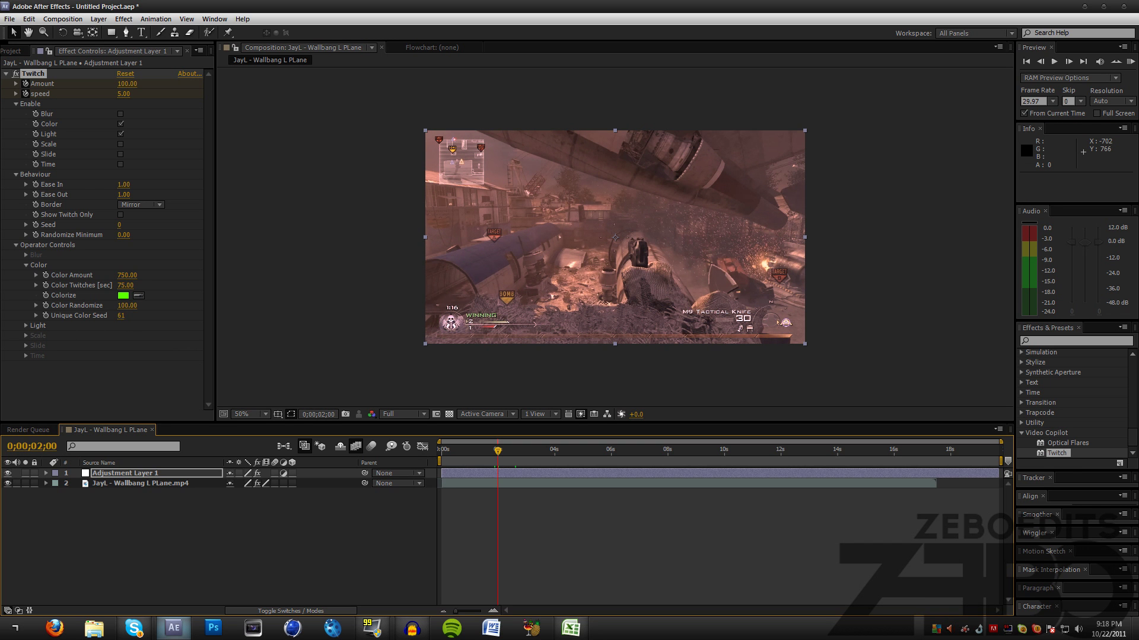
left_click(121, 315)
type("10")
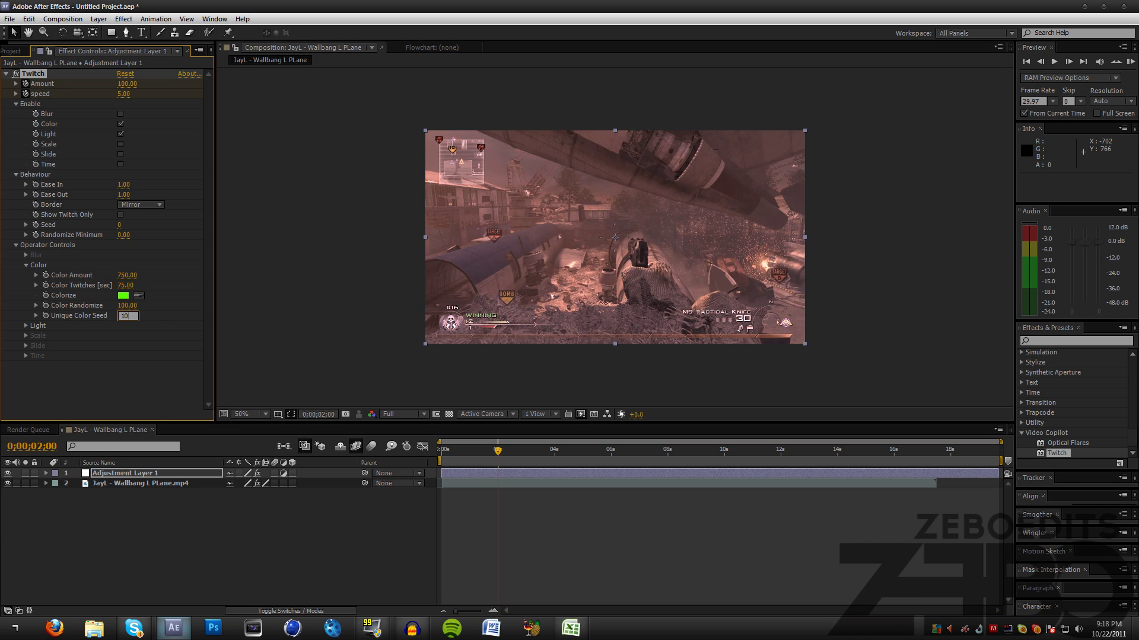
type("0")
key("Return")
left_click(499, 454)
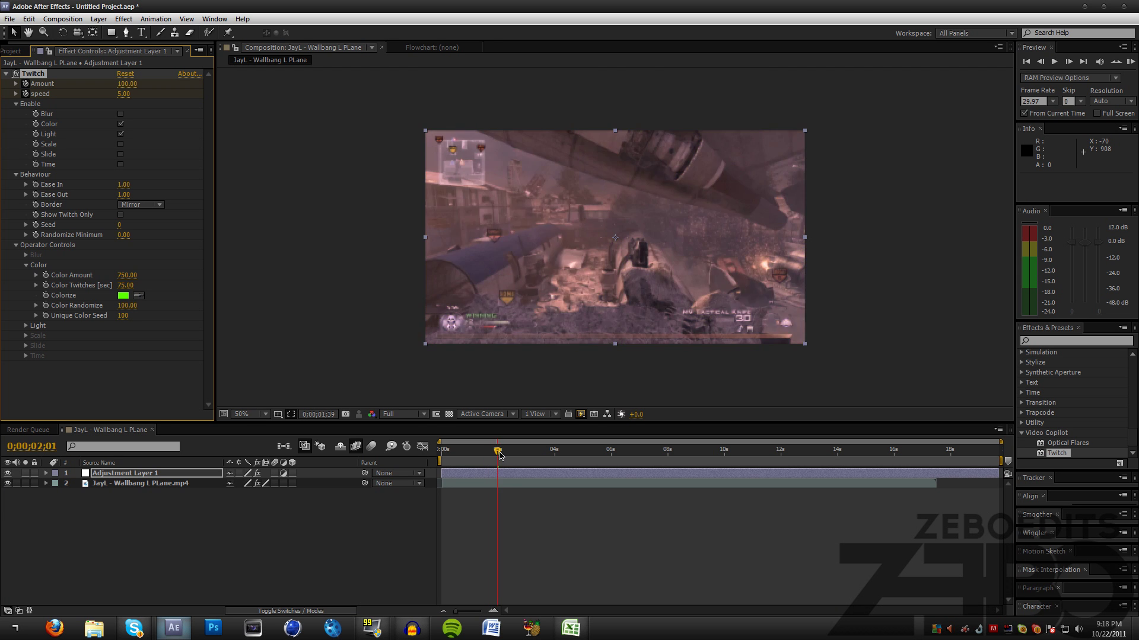
- Keep Light Behaviour on Brighter, set Light Twitches to 15 and Light Amount to 75
left_click_drag(499, 453, 516, 454)
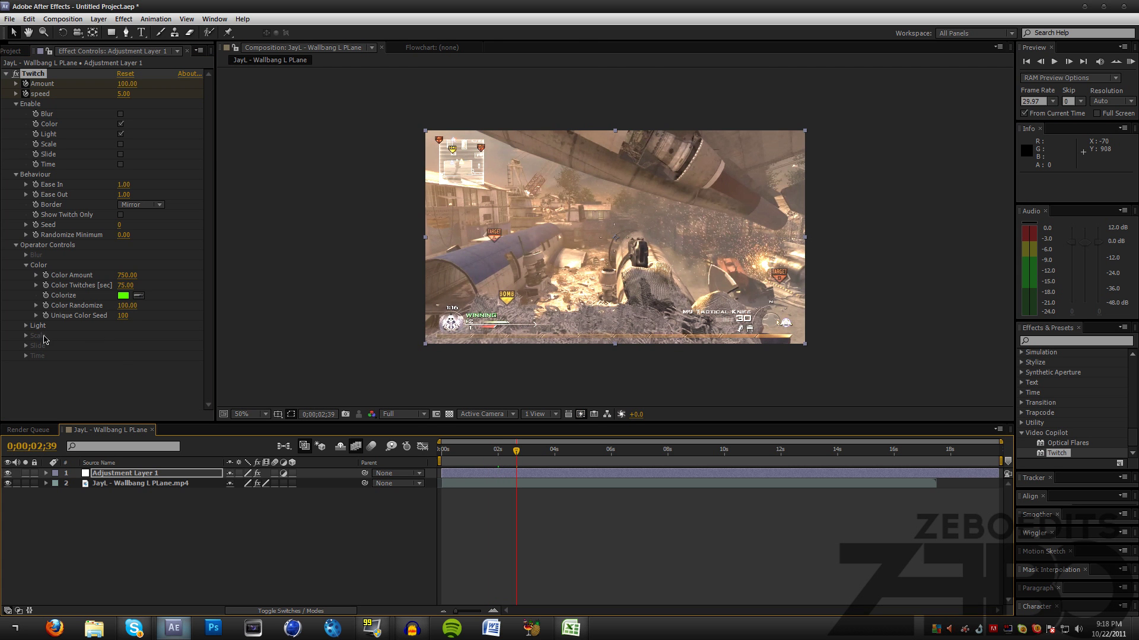
left_click(26, 326)
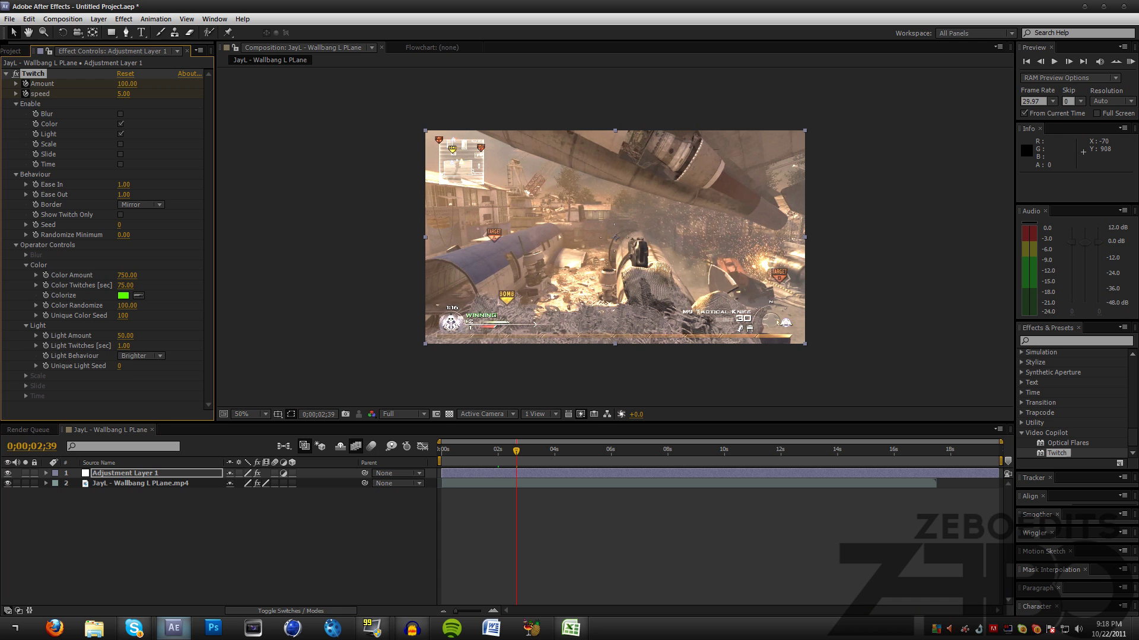
left_click(124, 357)
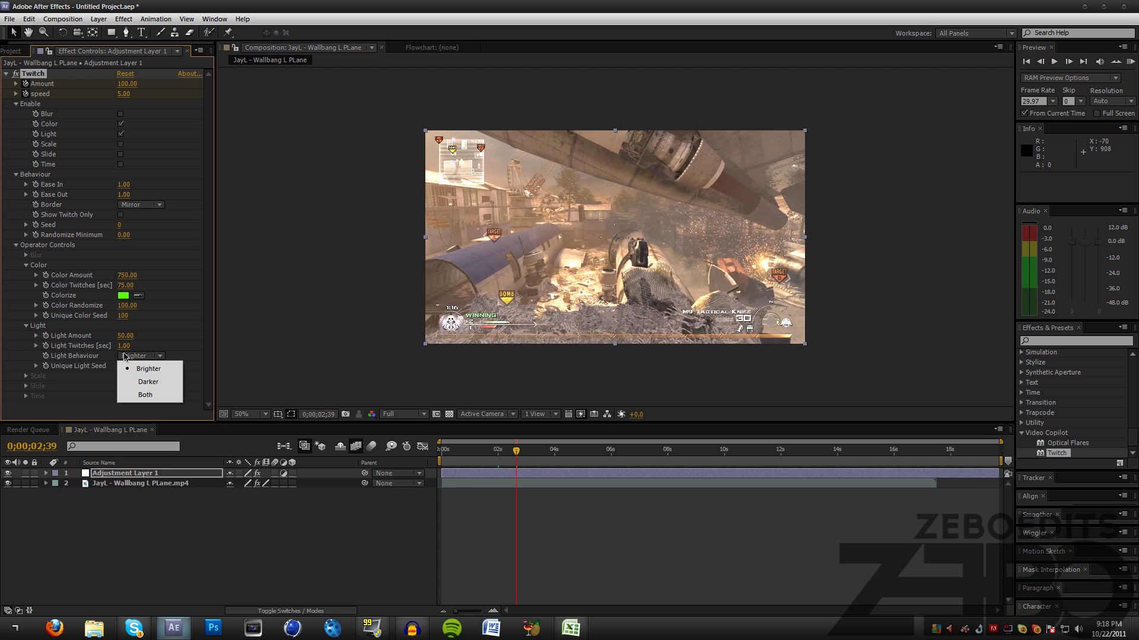
left_click(137, 369)
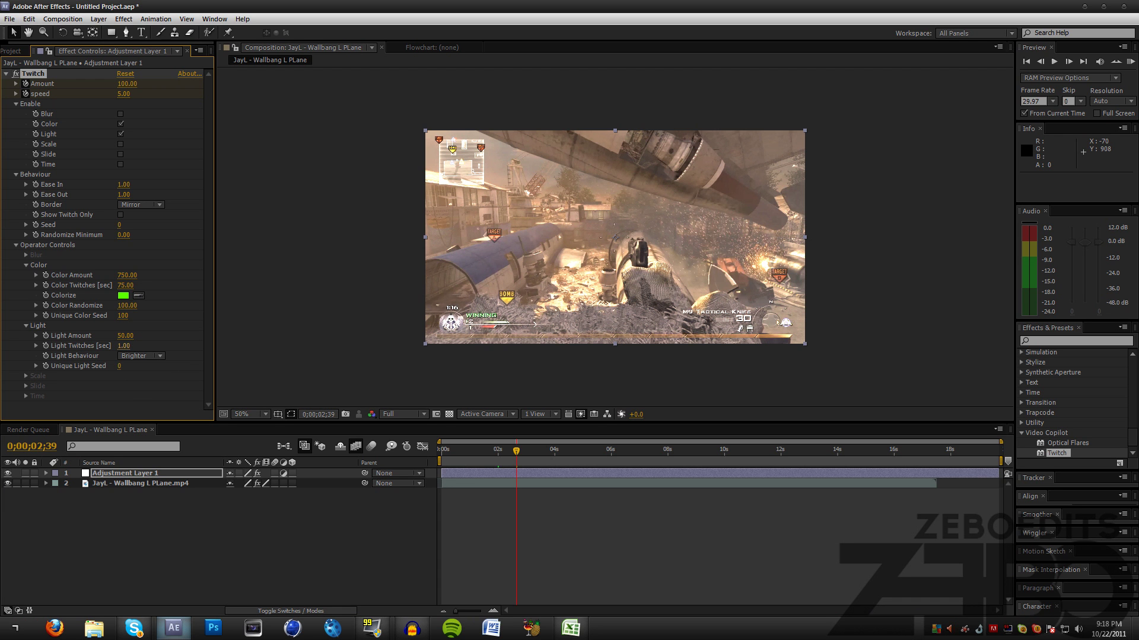
left_click_drag(123, 346, 155, 345)
left_click(125, 346)
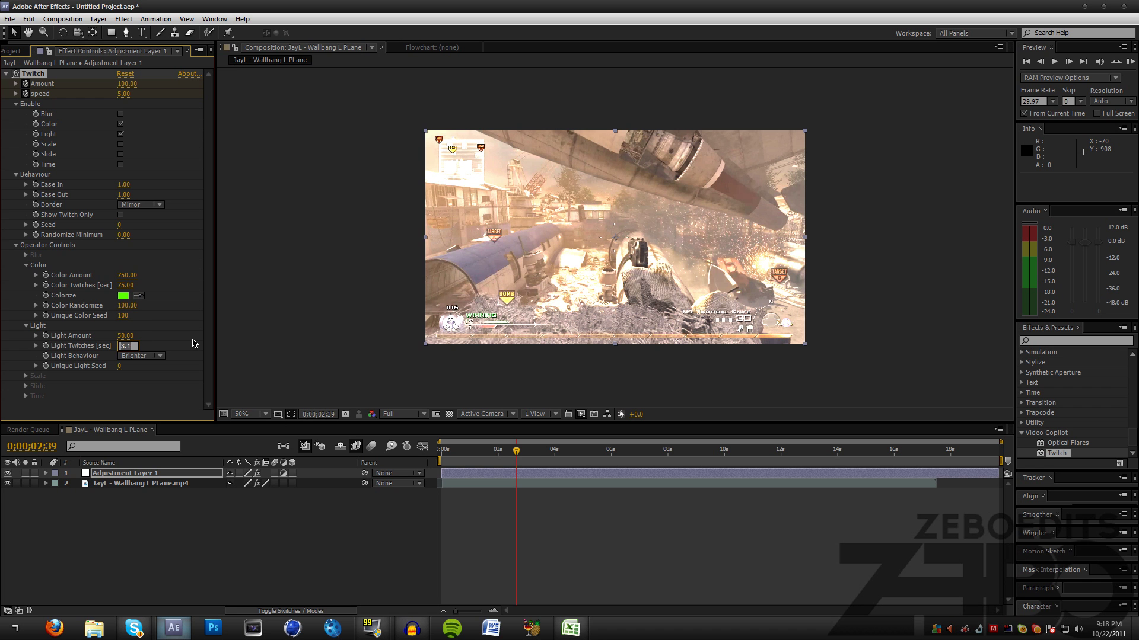
type("15")
key("Return")
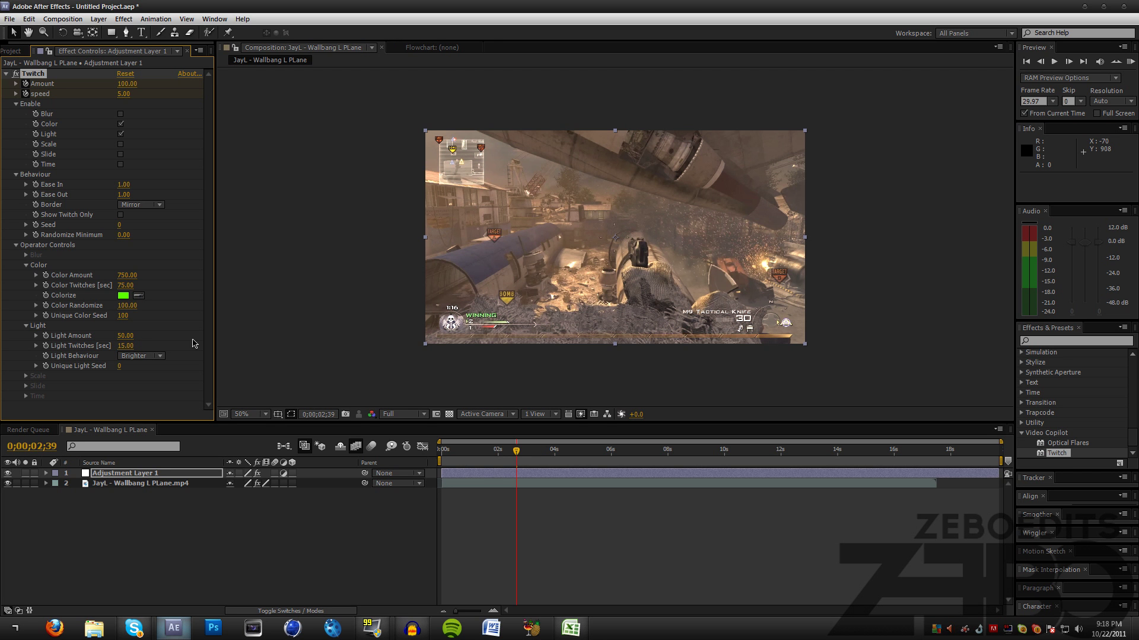
left_click_drag(517, 457, 537, 457)
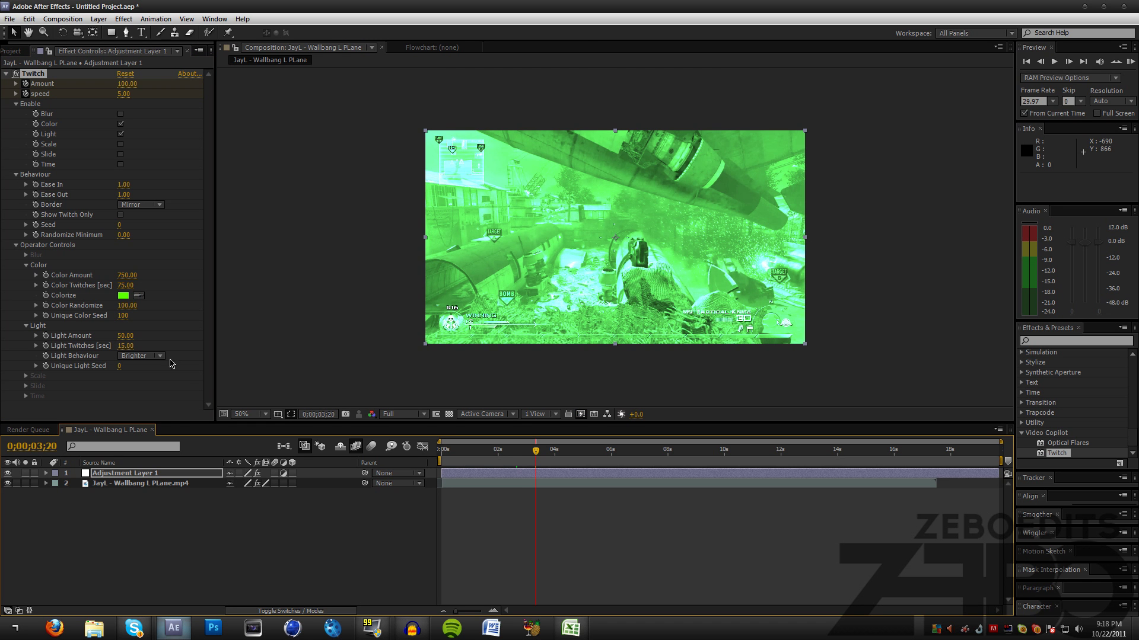
left_click_drag(125, 335, 147, 338)
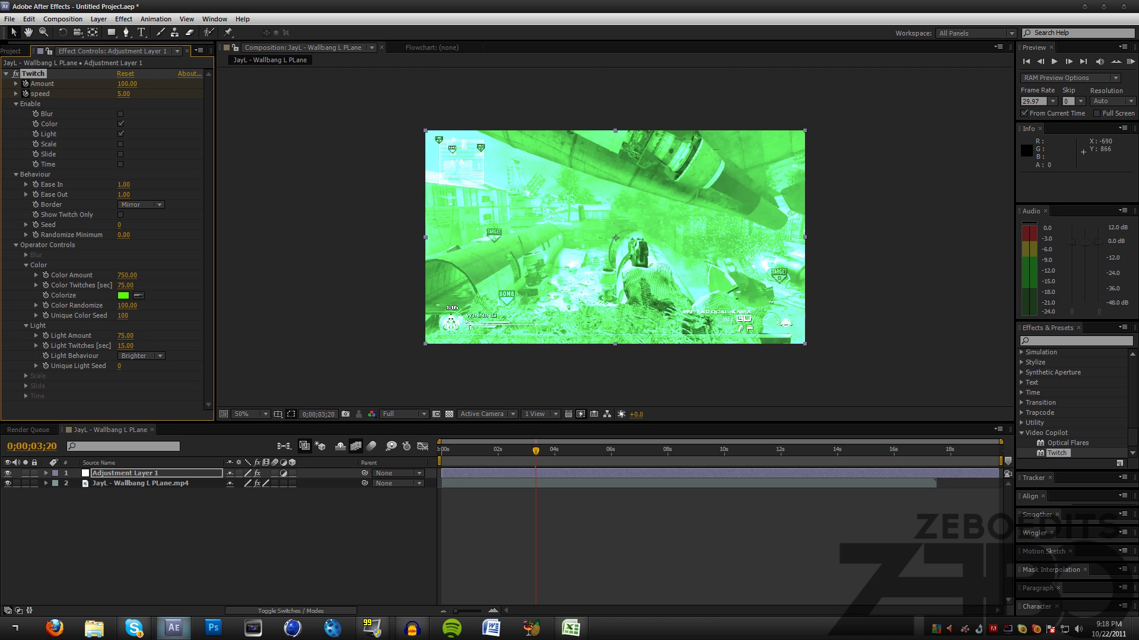
left_click(127, 336)
key("Return")
- Collapse Twitch and start a RAM preview from 0;00;01;08
left_click(26, 325)
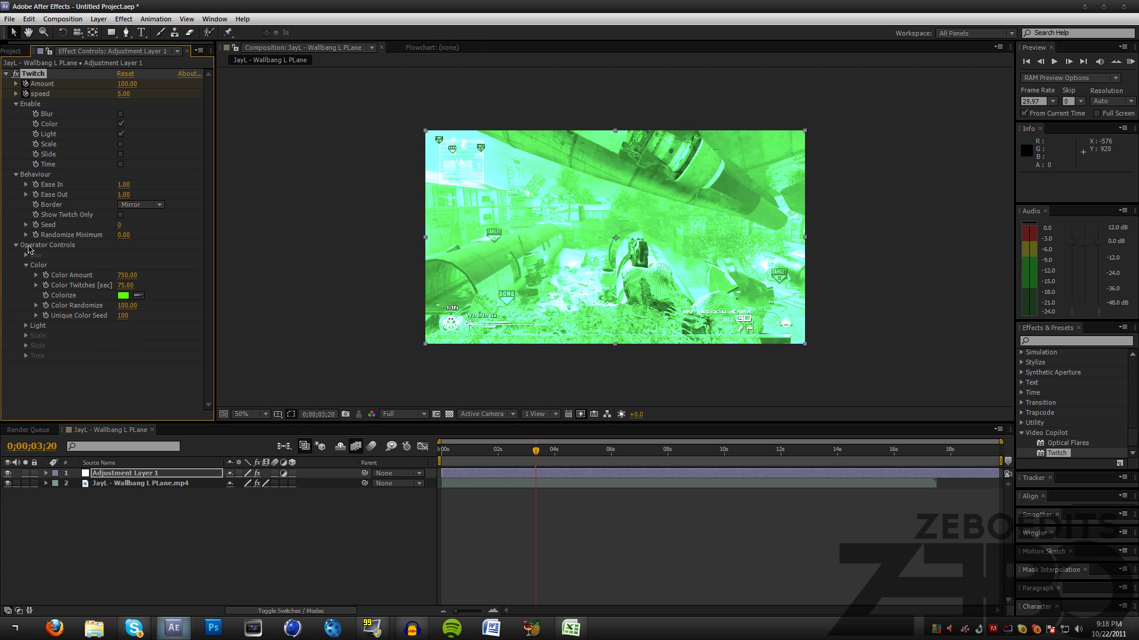
left_click(7, 74)
left_click_drag(493, 452, 465, 452)
key("KP_0")
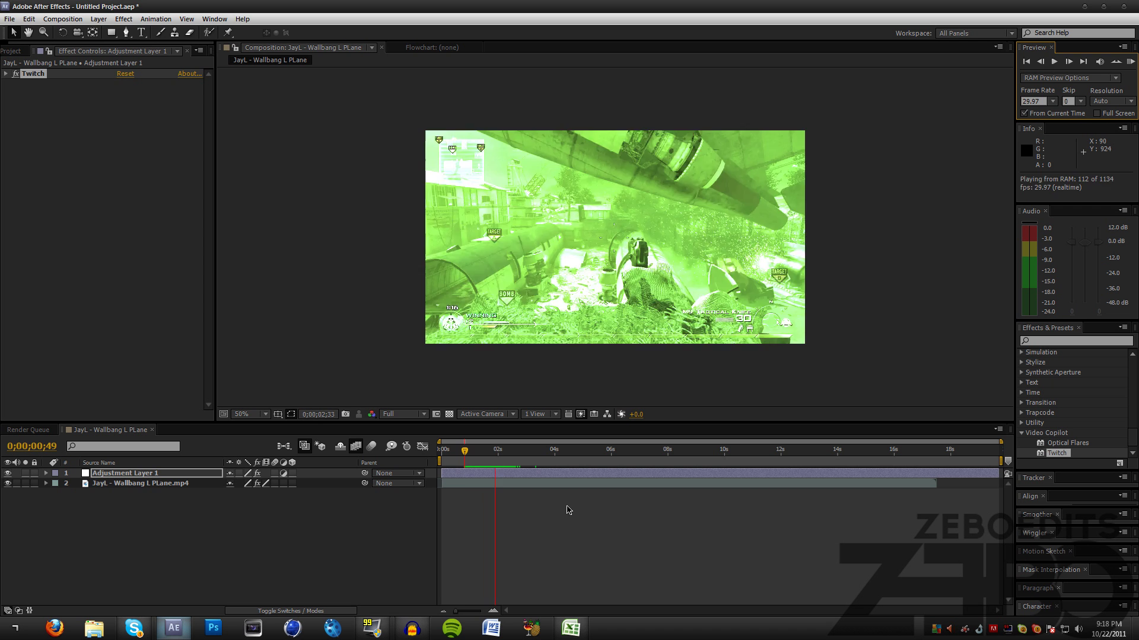
- Stop the preview, move to about 4 seconds, and inspect the gameplay layer's Twixtor Speed % keyframes
key("space")
left_click_drag(491, 455, 556, 456)
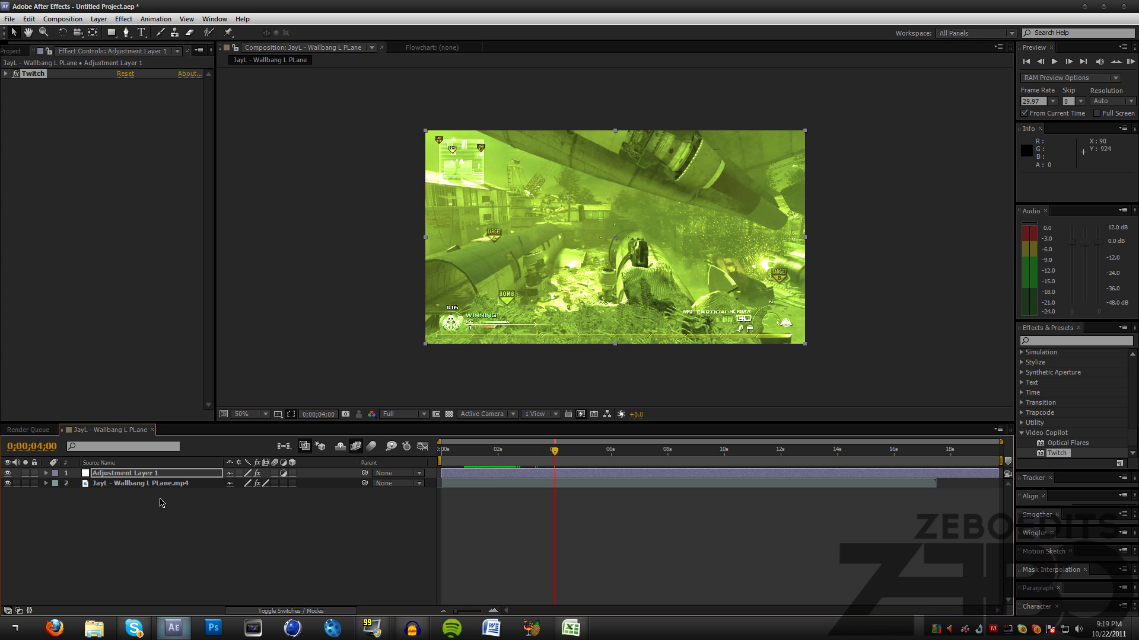
left_click(98, 526)
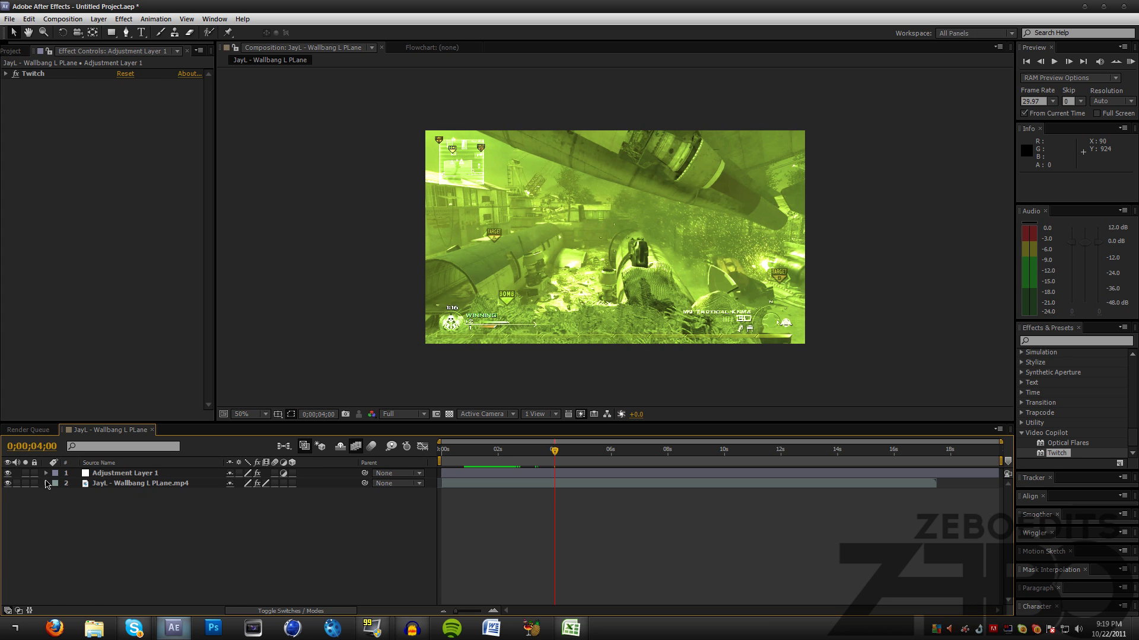
left_click(46, 484)
left_click(47, 474)
- Drag the second Twixtor Speed % keyframe earlier and set Speed % to 100 at 0;00;04;54
left_click(46, 483)
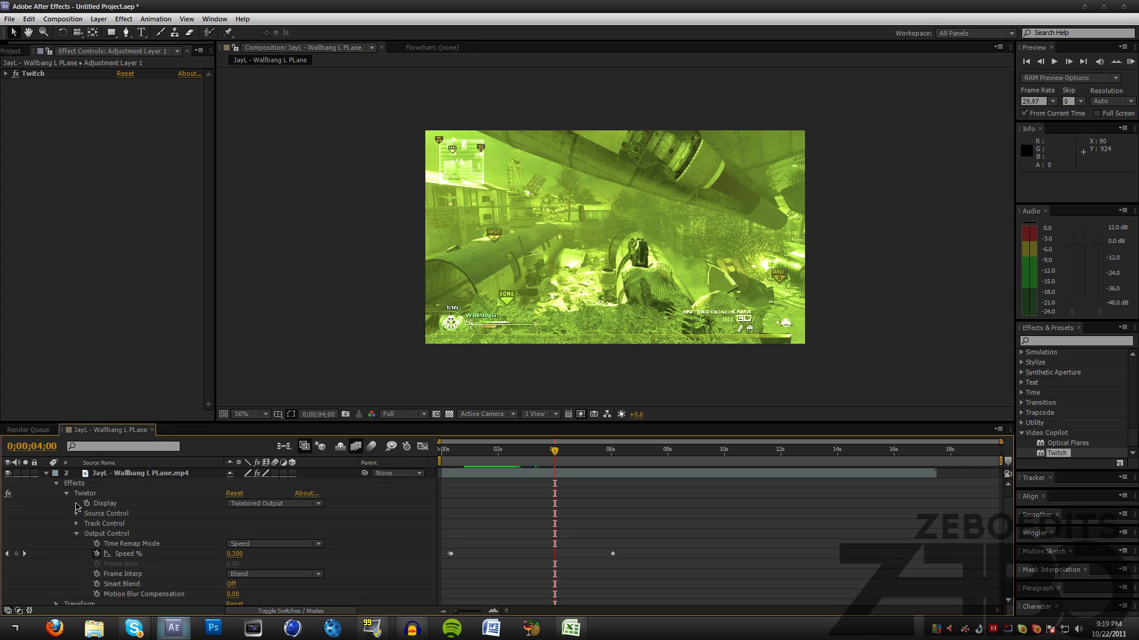
left_click(66, 494)
left_click(66, 503)
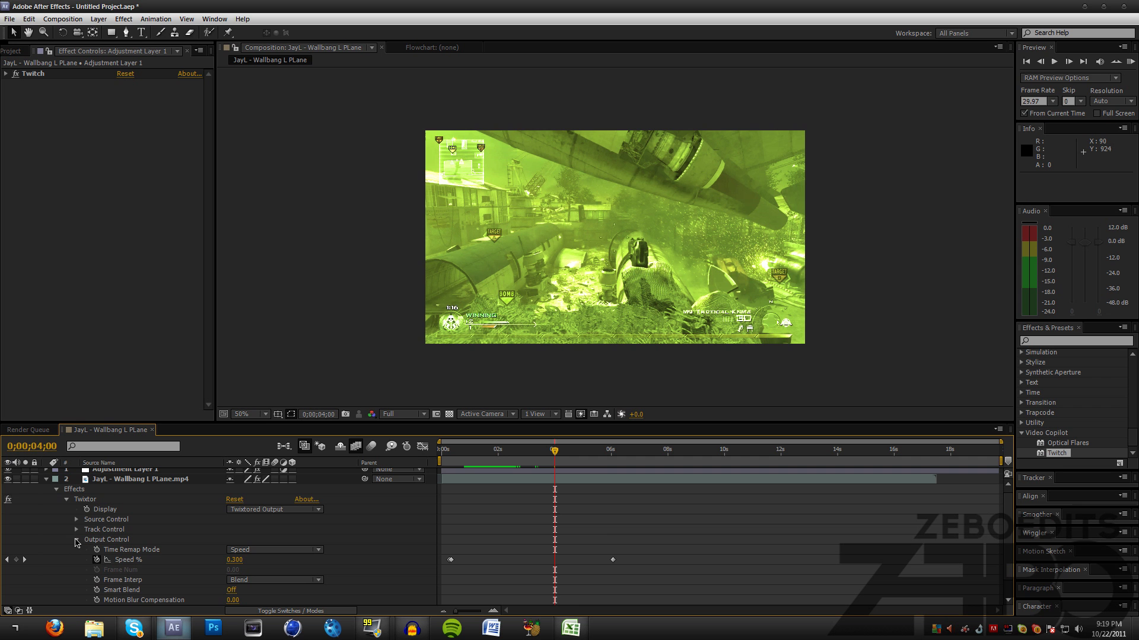
left_click(601, 460)
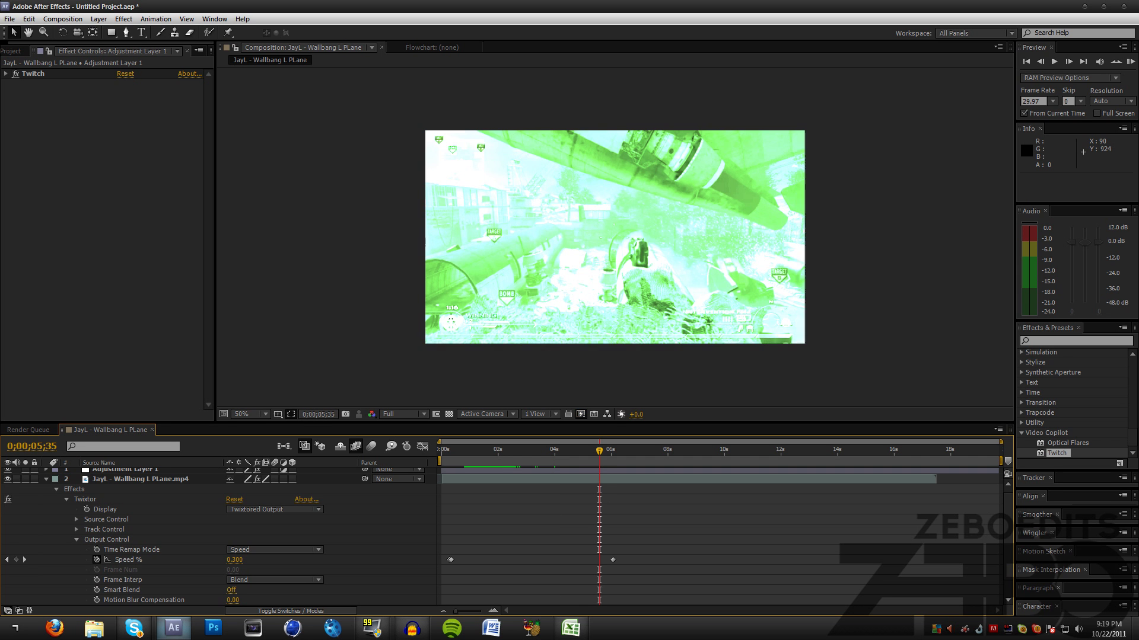
left_click_drag(612, 560, 576, 564)
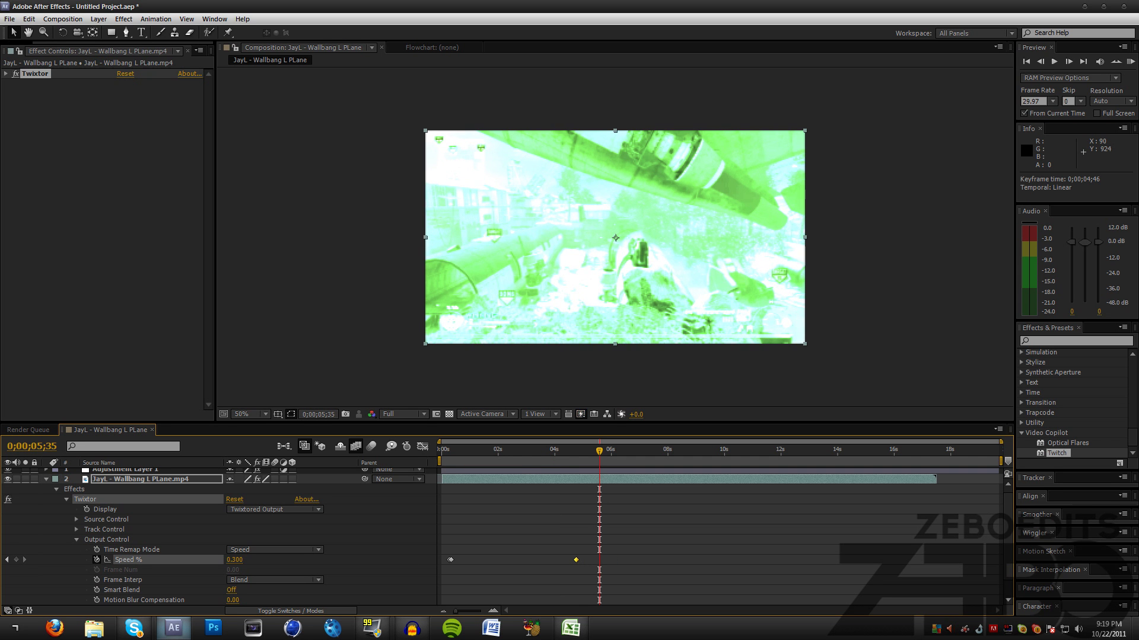
left_click(581, 453)
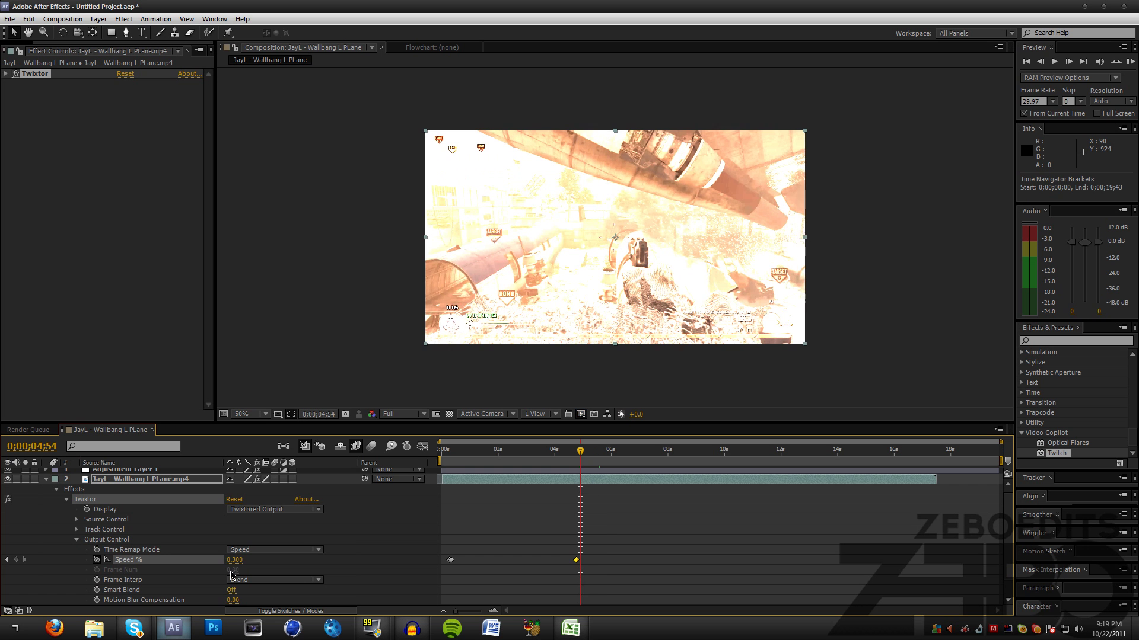
left_click(235, 560)
key("Return")
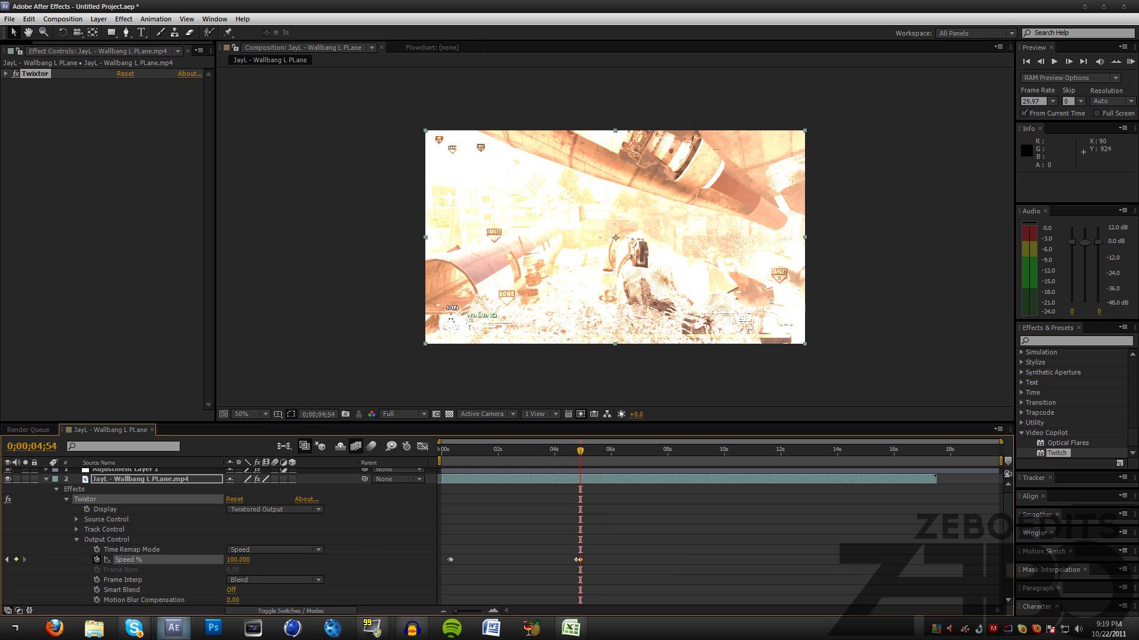
left_click_drag(596, 455, 635, 455)
- Expand Adjustment Layer 1 down to its Twitch Amount and speed properties
scroll(112, 487, "up", 1)
left_click(93, 475)
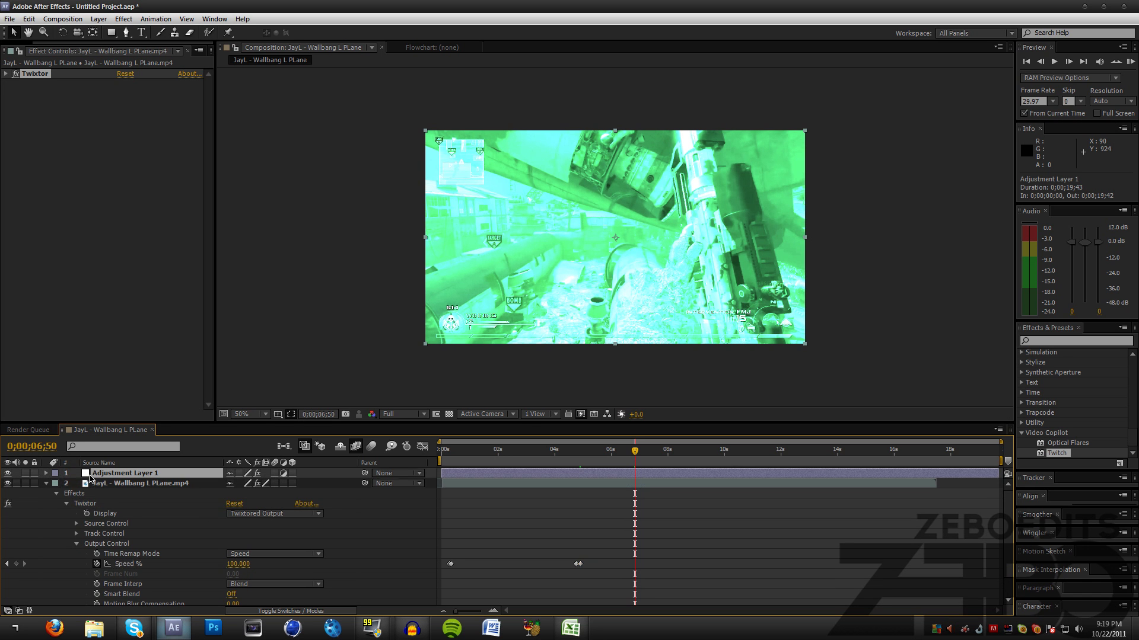
left_click(47, 484)
left_click(46, 474)
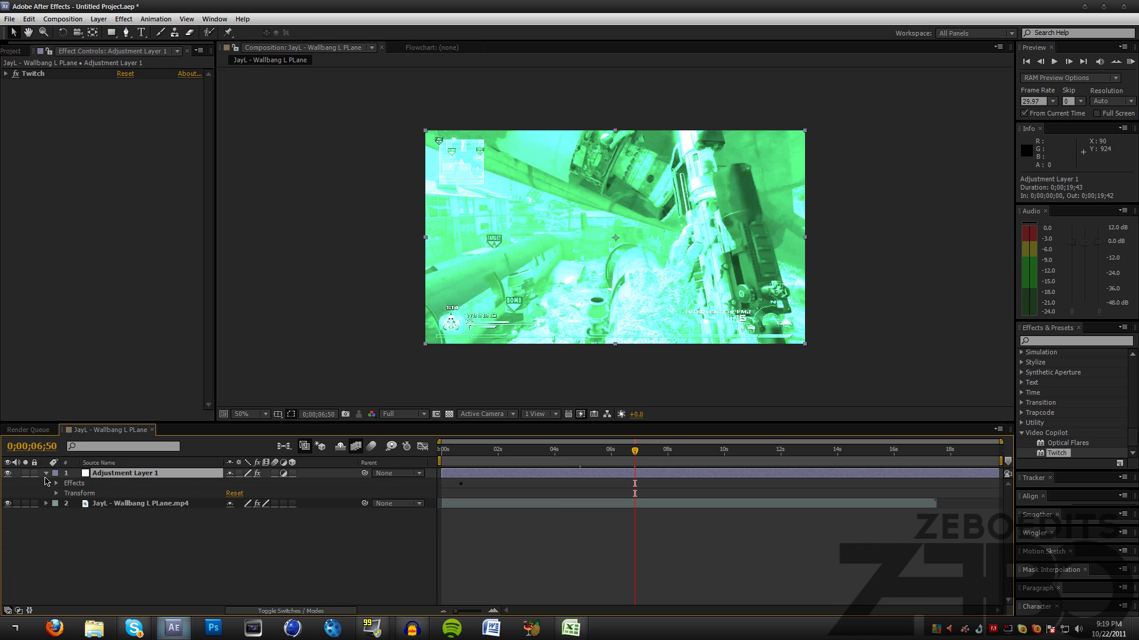
left_click(56, 483)
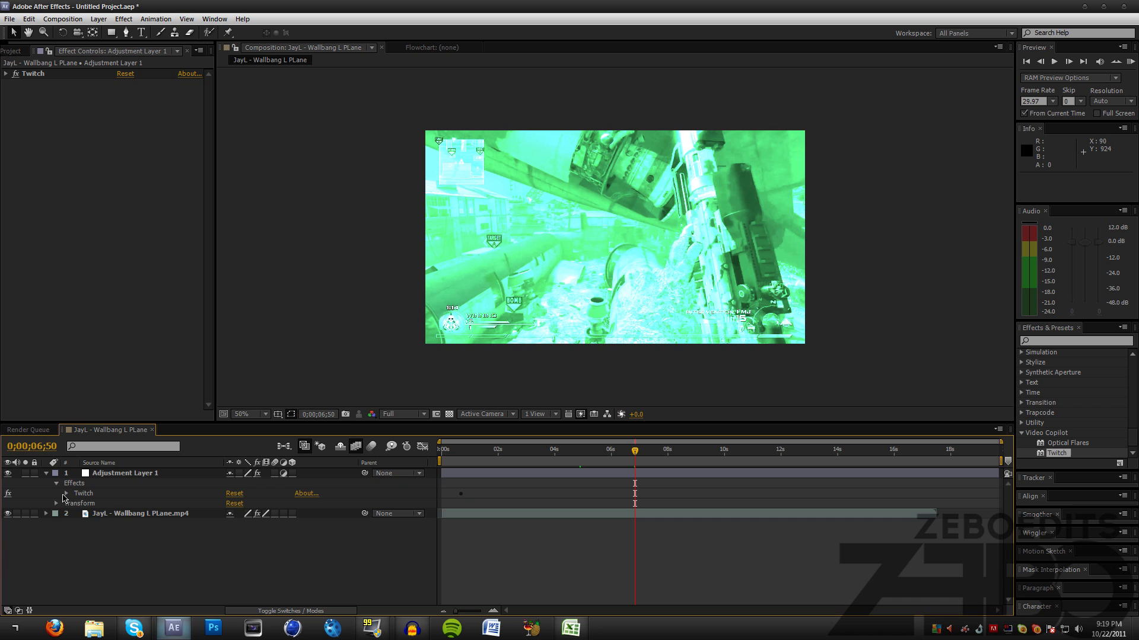
left_click(66, 494)
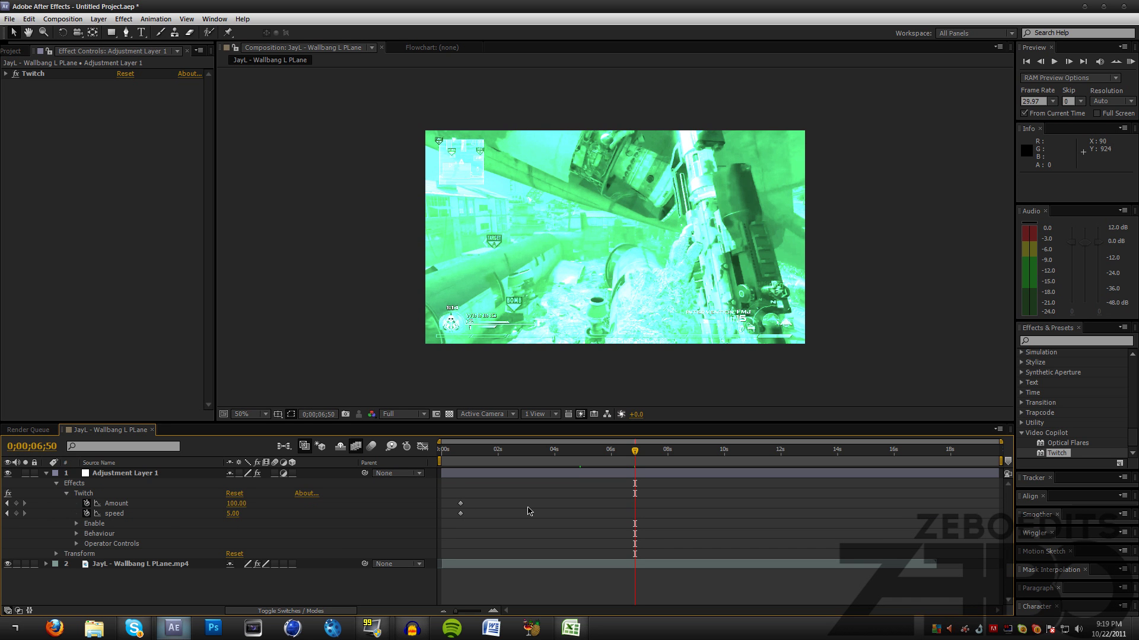
- Keyframe Twitch Amount and speed to 0 at the playhead, then scrub back to check
left_click(248, 503)
type("0")
key("Tab")
type("0")
key("Return")
left_click_drag(571, 454, 624, 520)
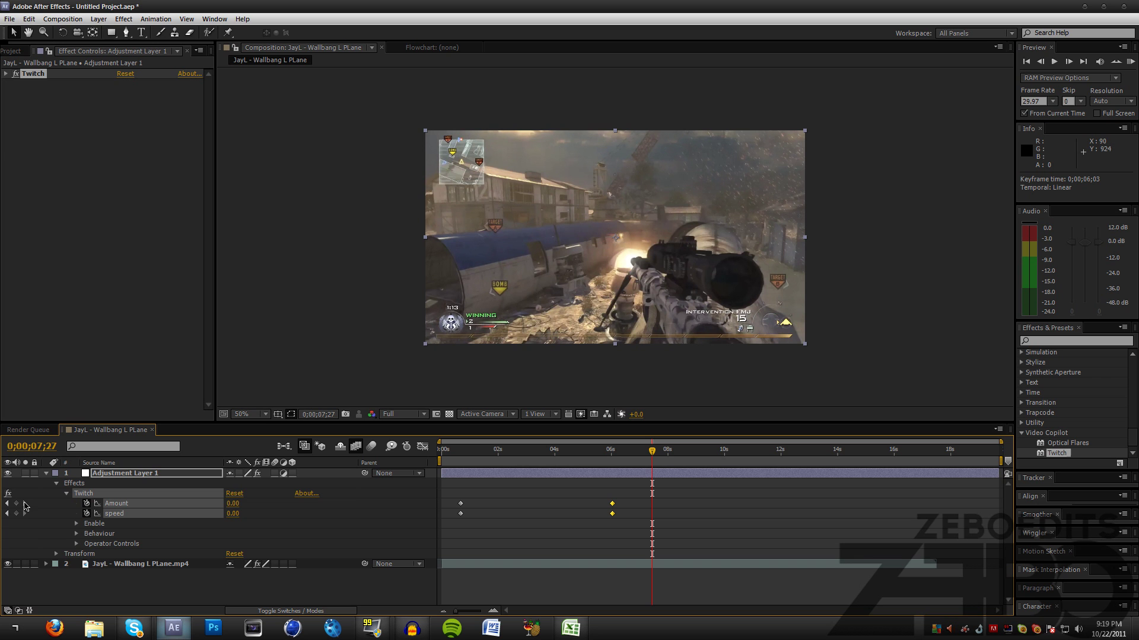
- Step frame by frame around the shut-off and toggle an Amount keyframe at the current time
left_click(1040, 62)
left_click(1040, 61)
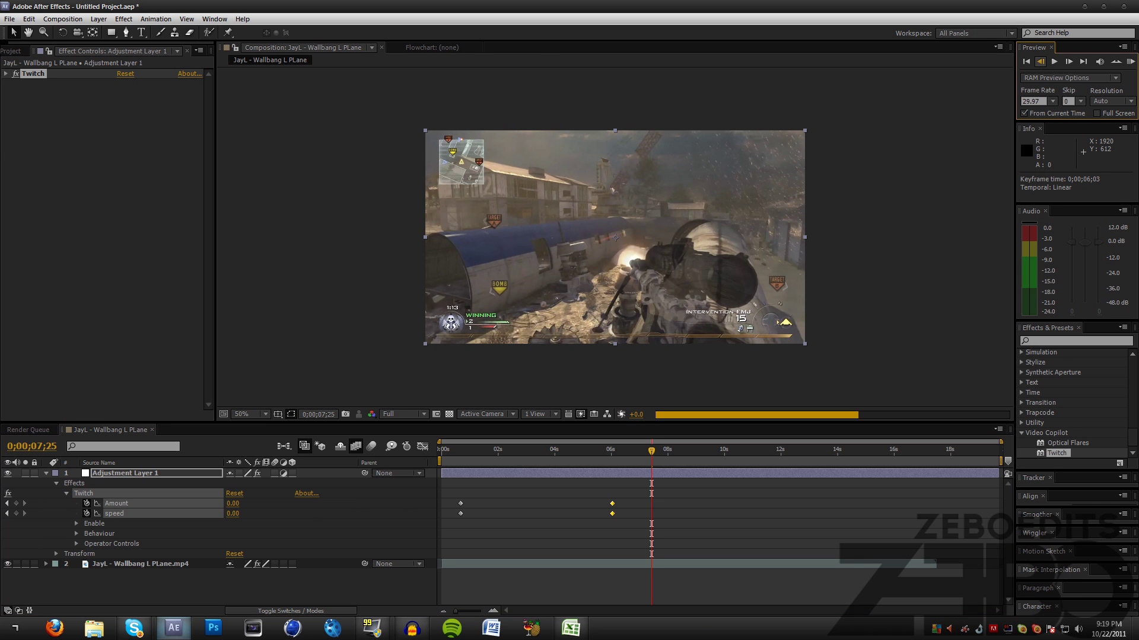
left_click(1068, 62)
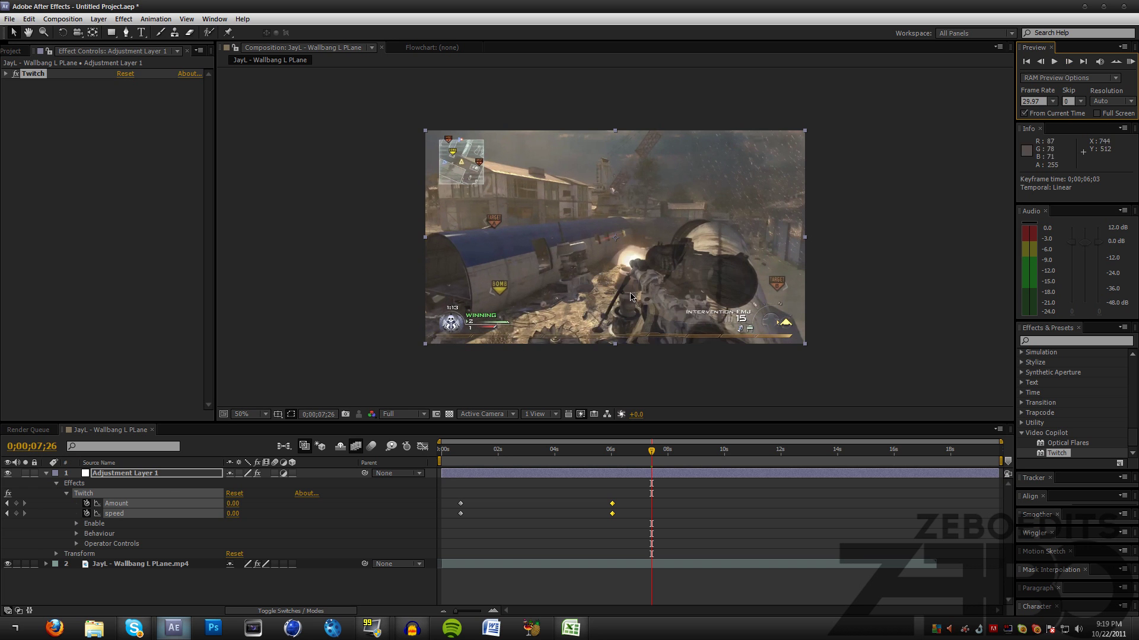
left_click(1040, 62)
left_click(17, 504)
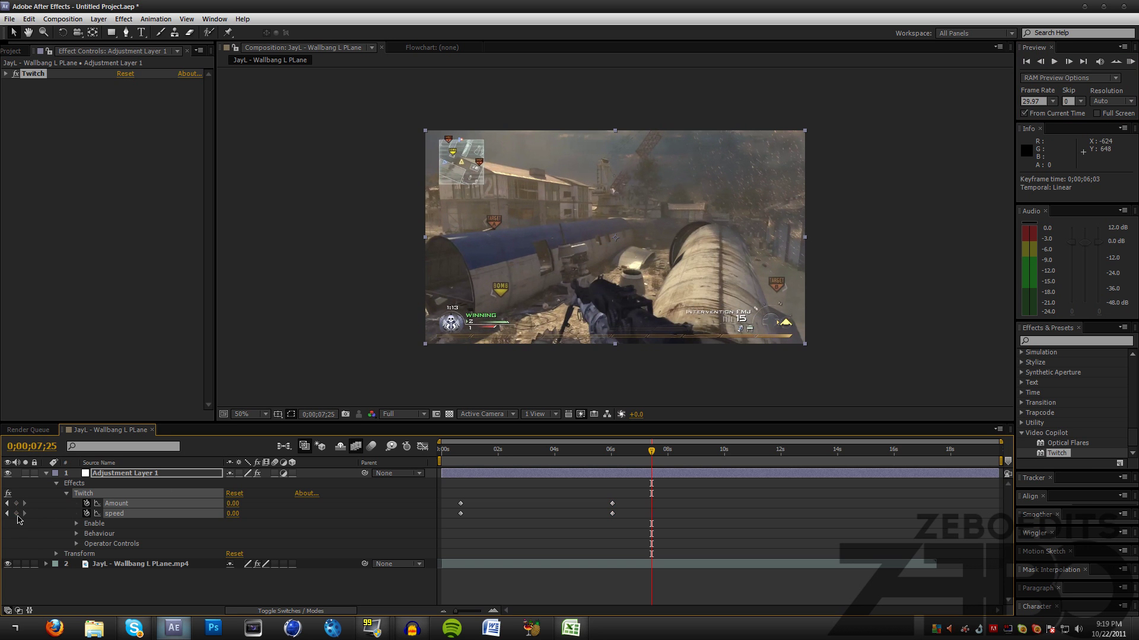
left_click(1068, 62)
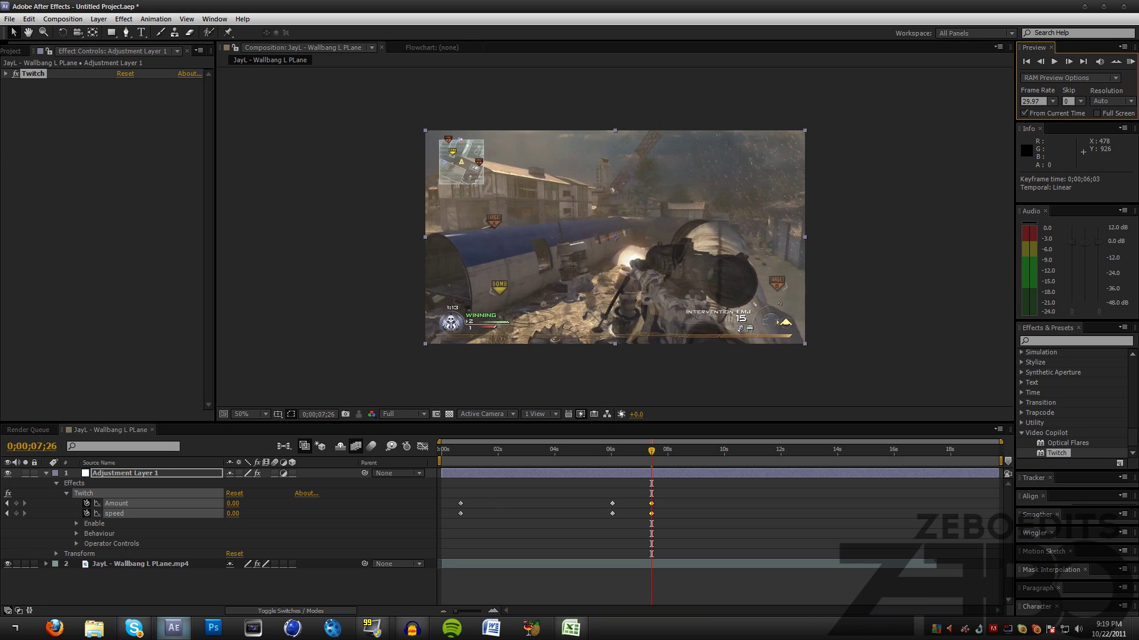
- Copy the opening Amount and speed keyframes (100, 5) and paste them at 0;00;07;27
left_click(460, 503)
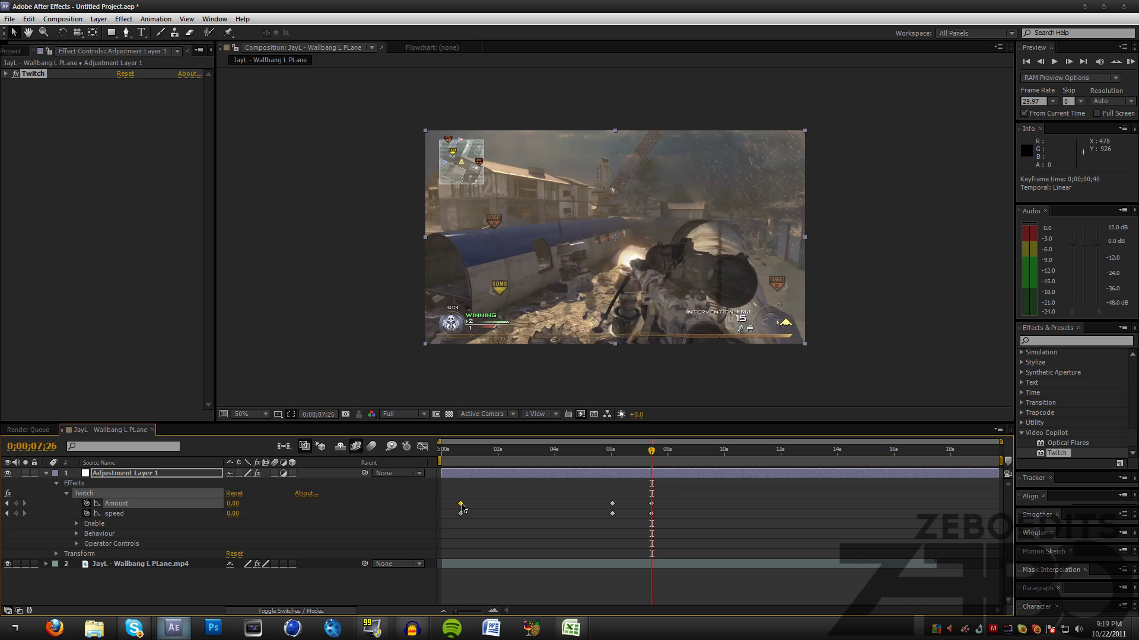
left_click(460, 514)
left_click(461, 504)
left_click_drag(509, 534, 457, 501)
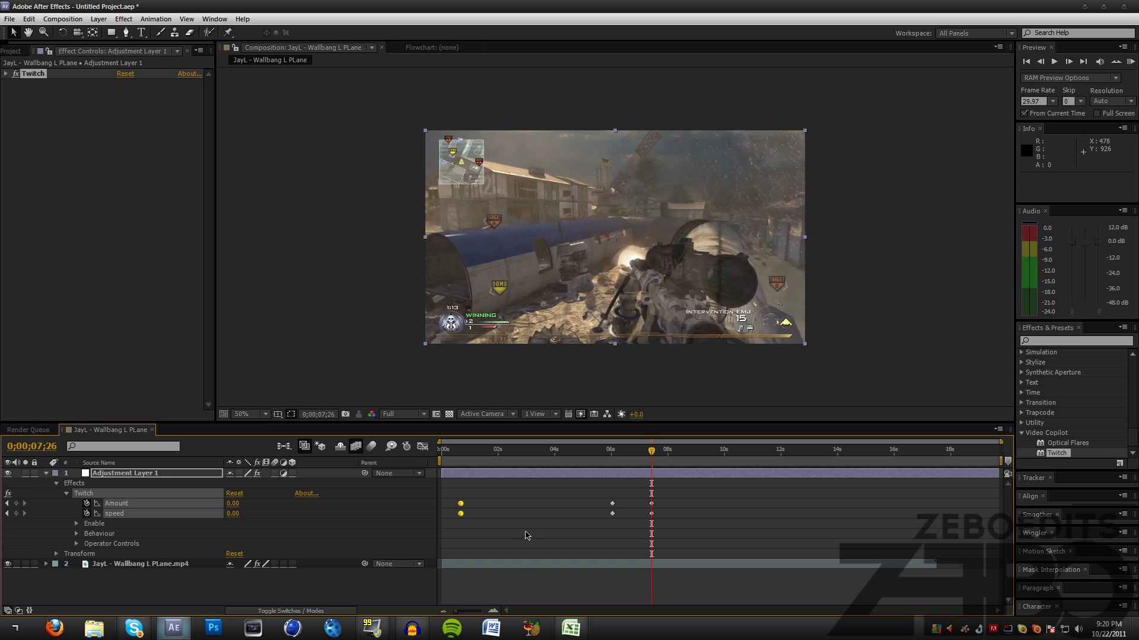
key("ctrl+c")
left_click(1068, 62)
key("ctrl+v")
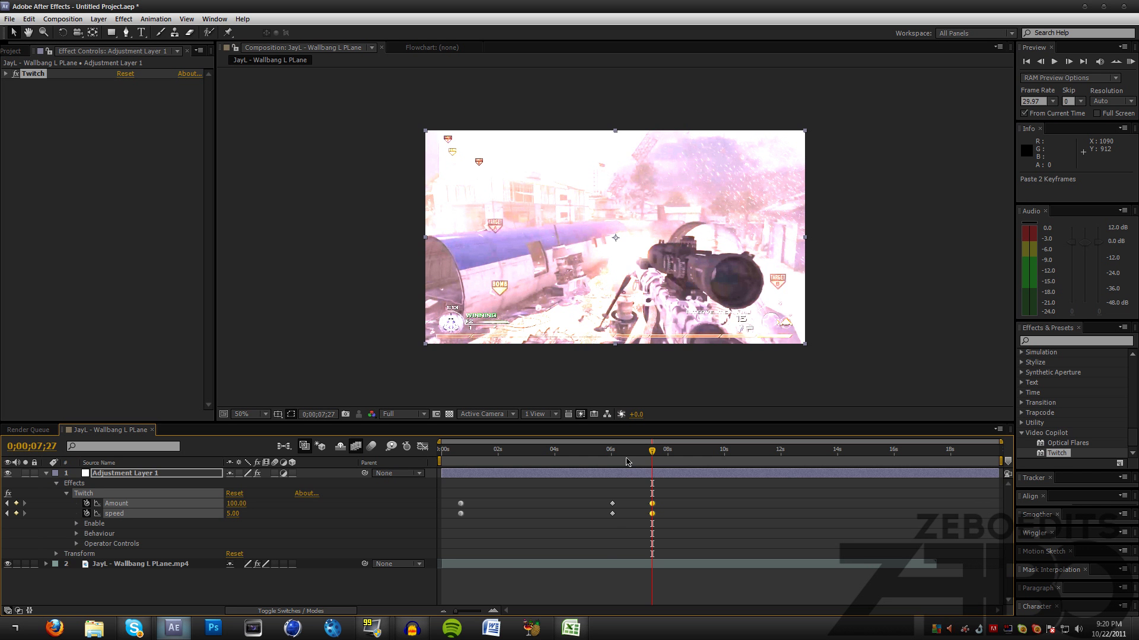
- Nudge the Twitch shut-off keyframes earlier to about 0;00;05;34 and scrub to preview
left_click_drag(627, 453, 604, 449)
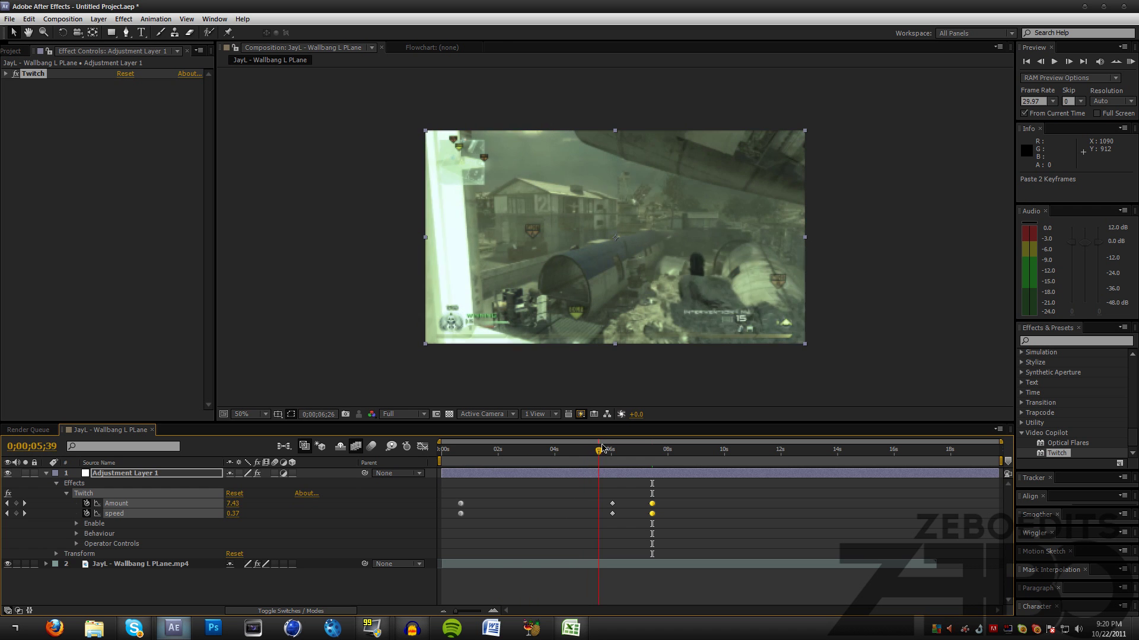
left_click(622, 521)
left_click_drag(615, 511, 599, 506)
left_click_drag(603, 449, 658, 469)
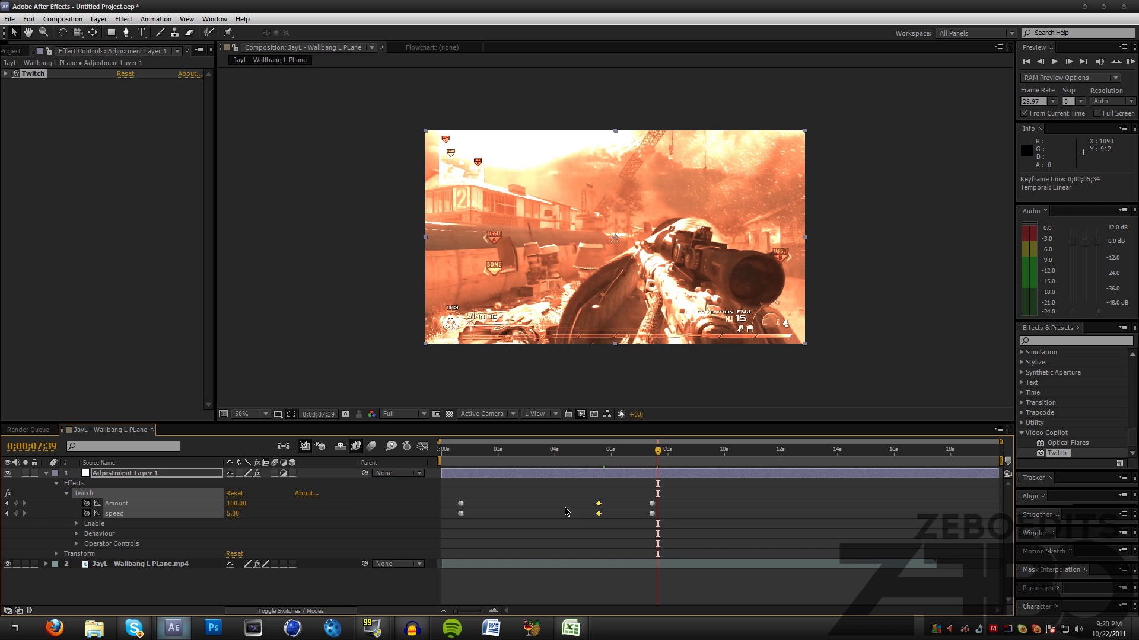
left_click_drag(658, 455, 613, 457)
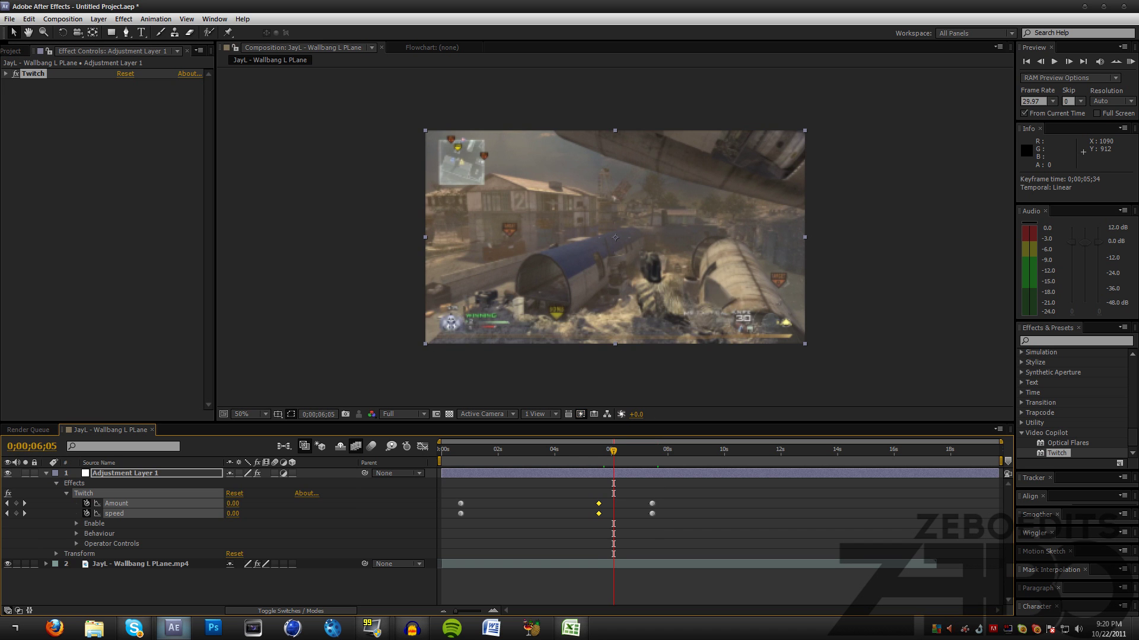
- Expand Twitch in Effect Controls, collapse Enable, and scrub from about 2.8 seconds through the shut-off
left_click(6, 73)
left_click(17, 104)
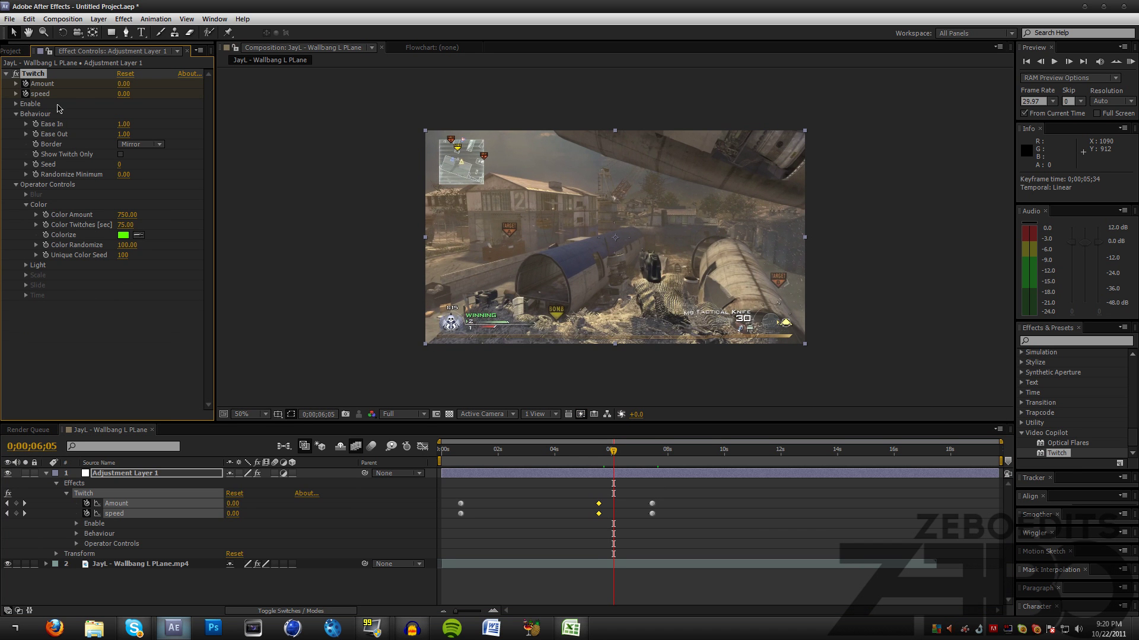
left_click(171, 342)
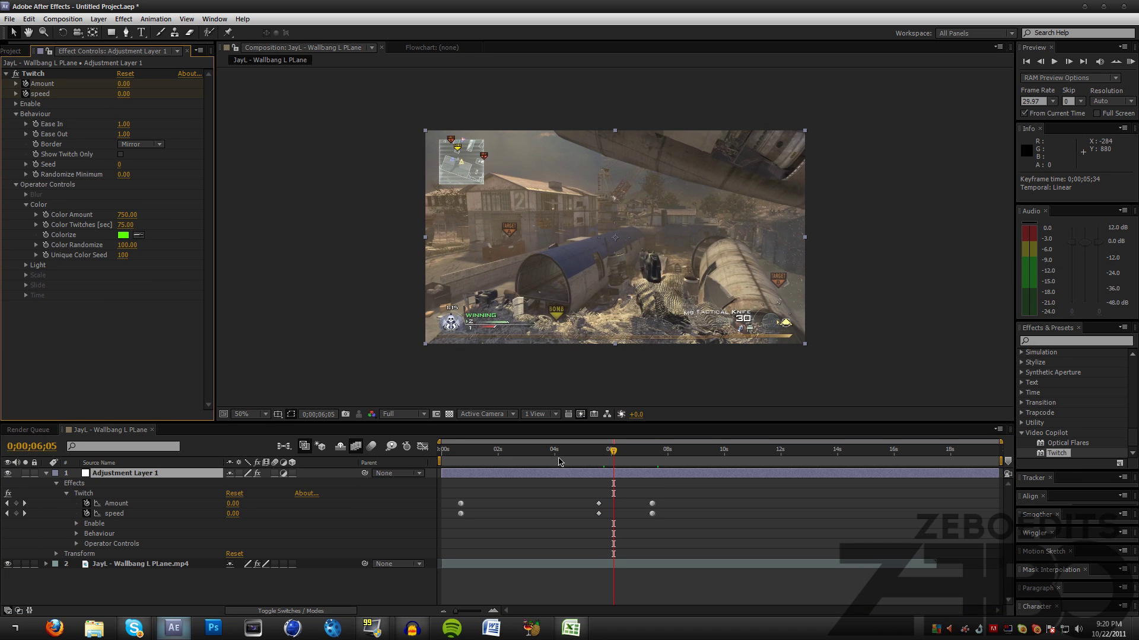
left_click_drag(534, 453, 596, 453)
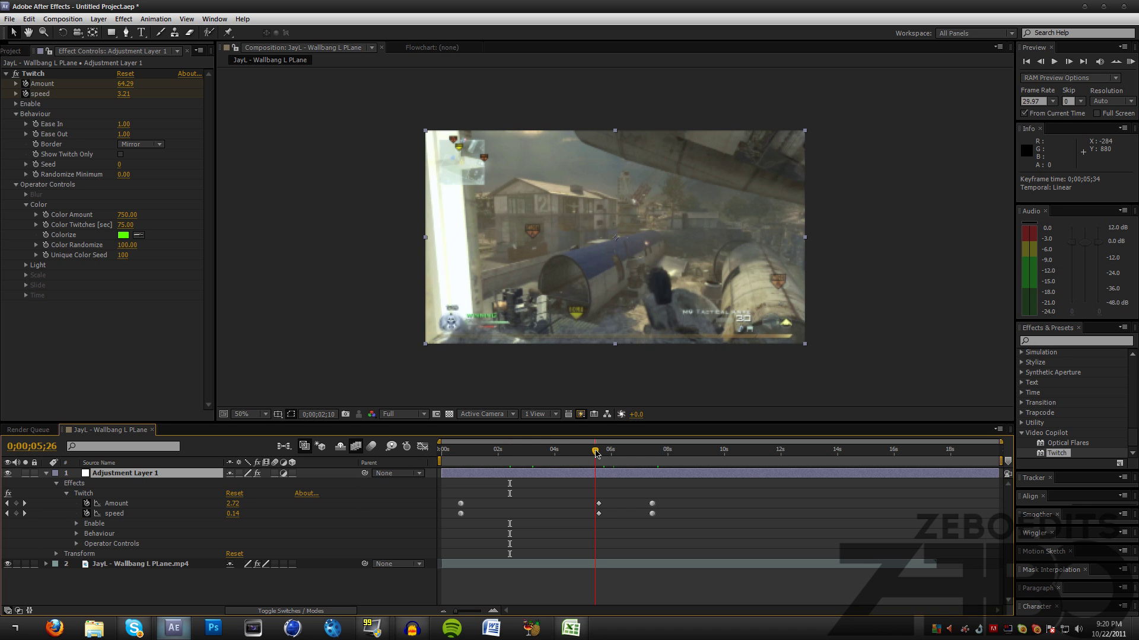
left_click_drag(594, 454, 679, 454)
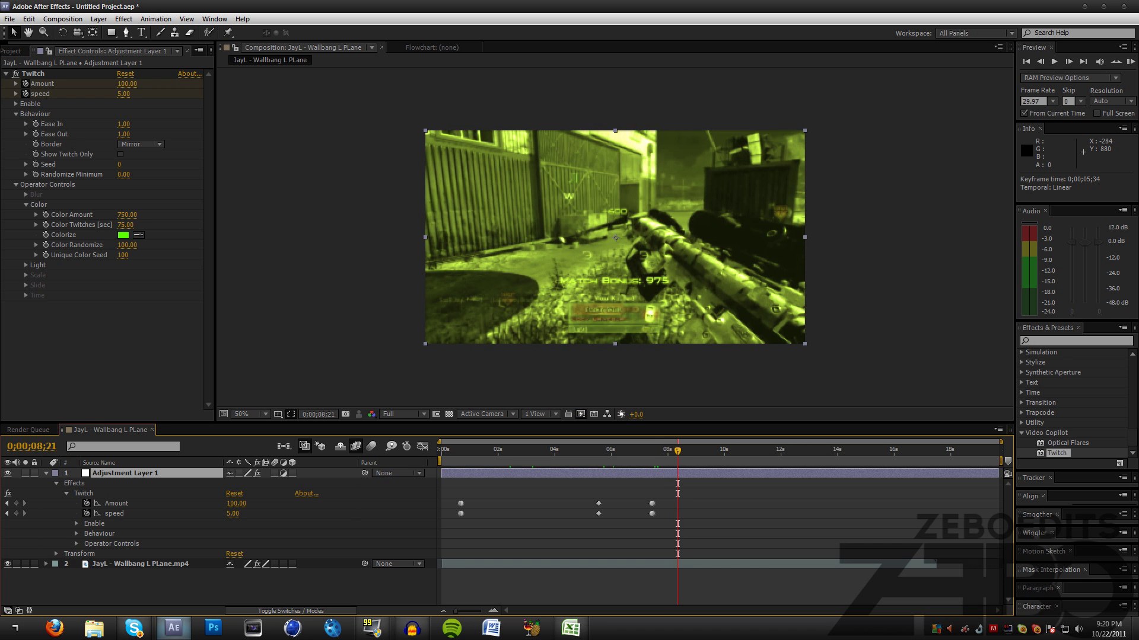